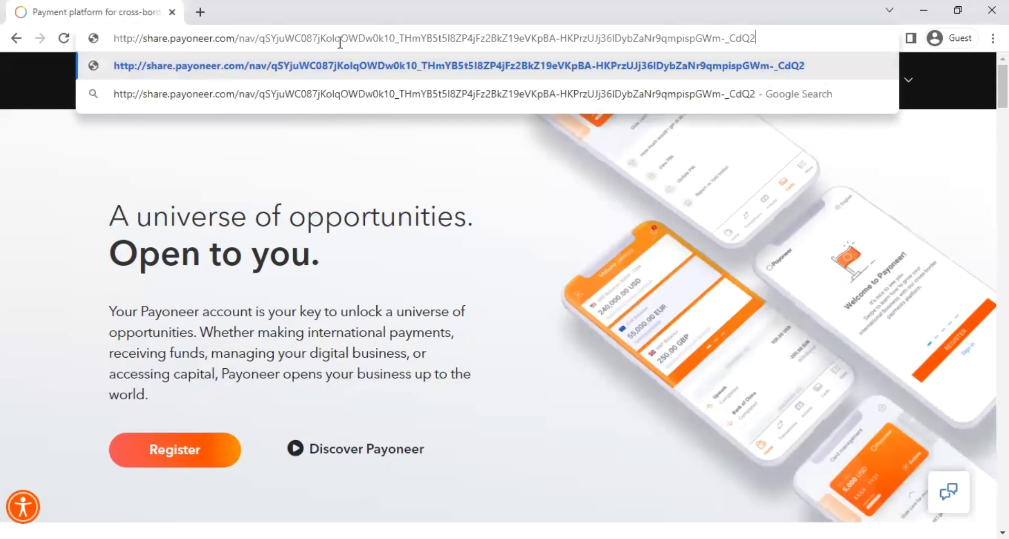
- Load the share.payoneer.com referral link to reach the Refer a Friend page
key(Return)
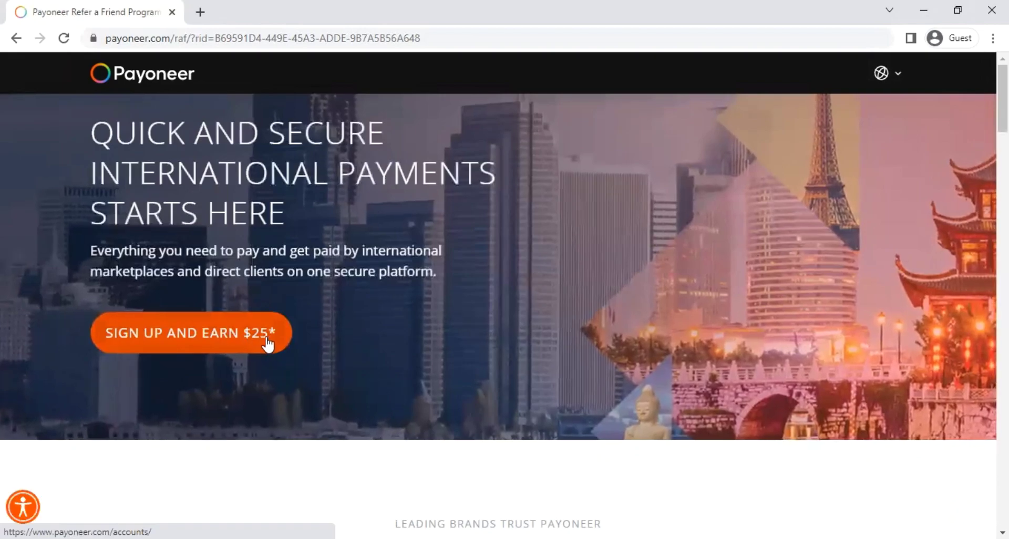
- Start the sign-up from the referral page with Sign Up and Earn $25
click(235, 341)
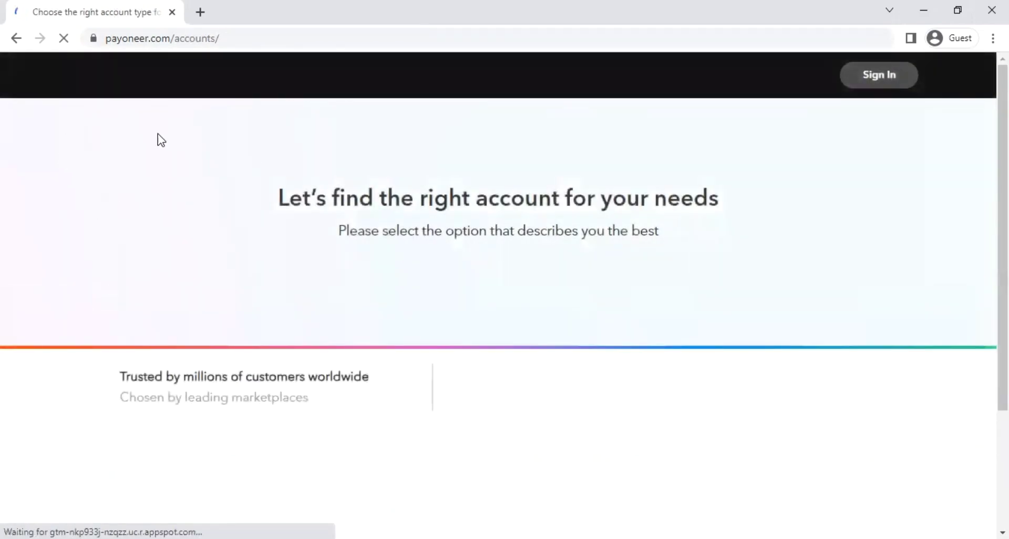
scroll(481, 223, down, 1)
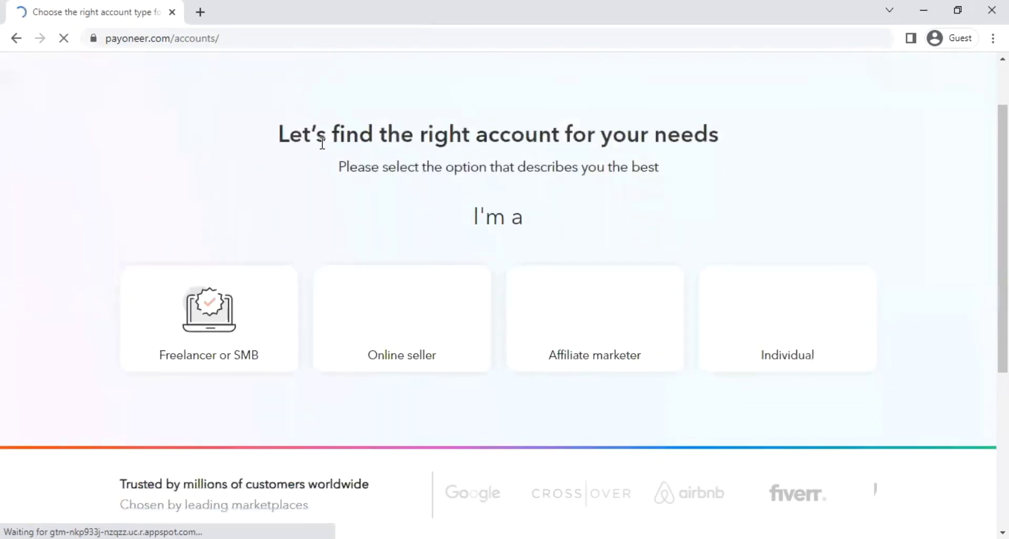
scroll(762, 282, down, 1)
scroll(789, 286, up, 3)
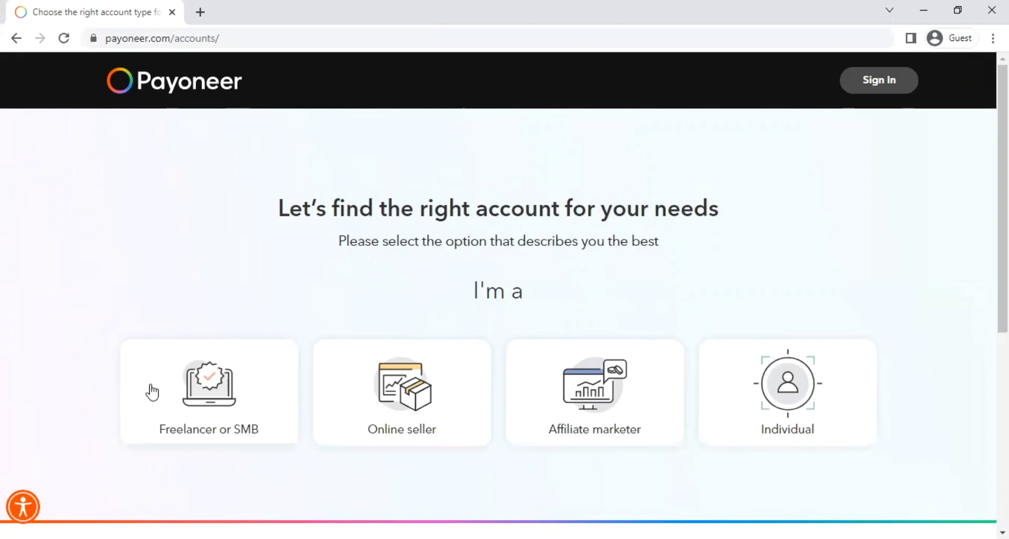
- Choose the Freelancer or SMB account type and the 'Get paid by international clients' goal
click(732, 361)
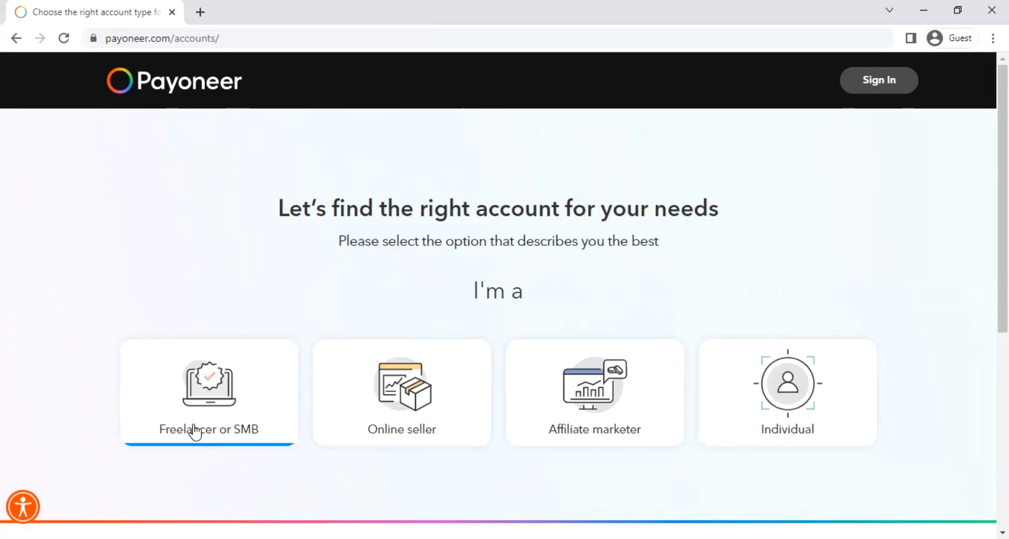
click(217, 398)
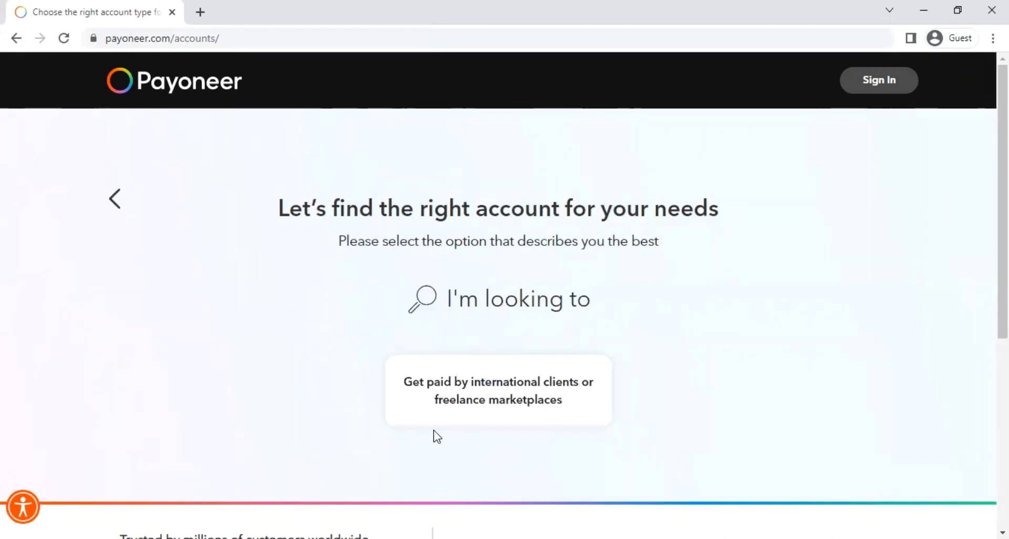
click(573, 398)
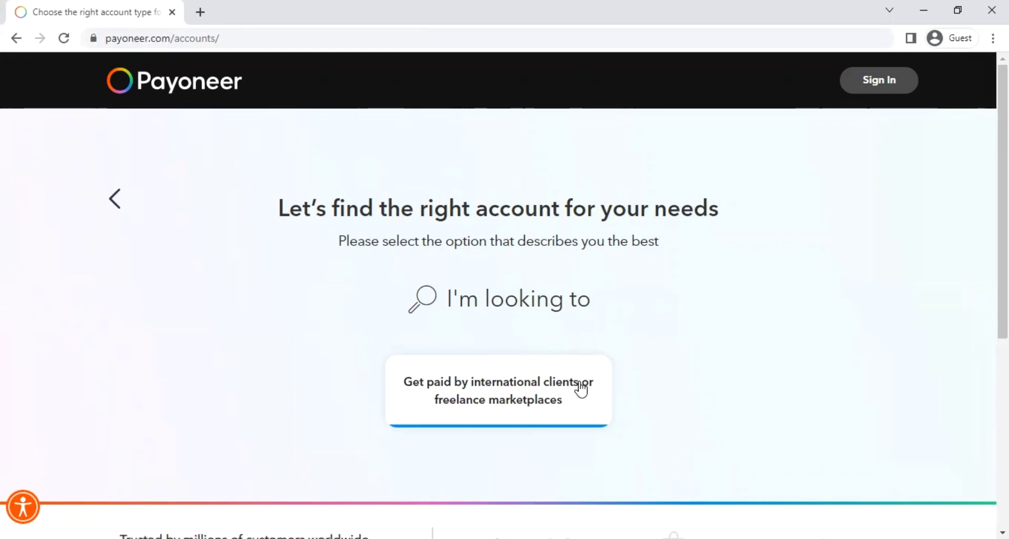
click(581, 389)
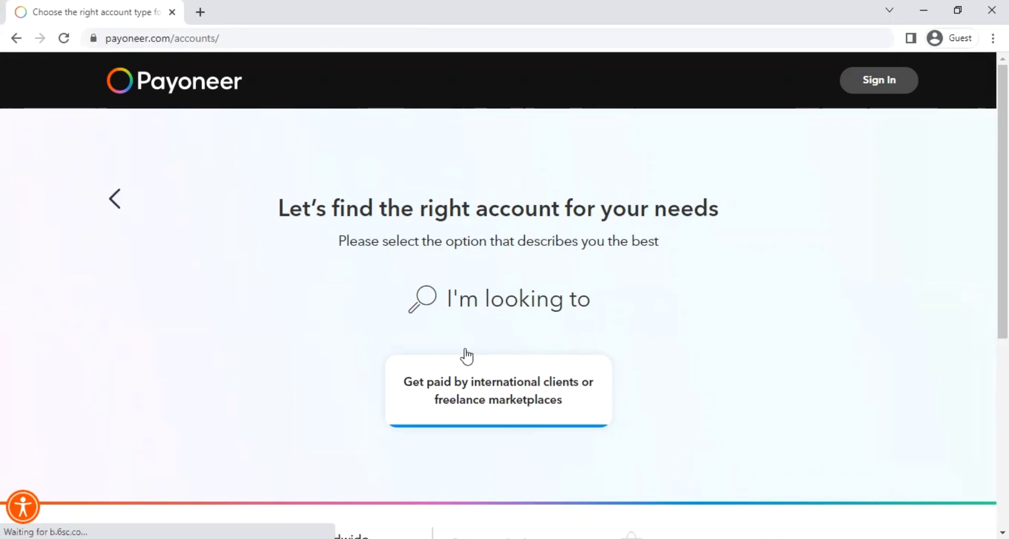
- Go back and view the goals offered for Online seller and Affiliate marketer
click(118, 200)
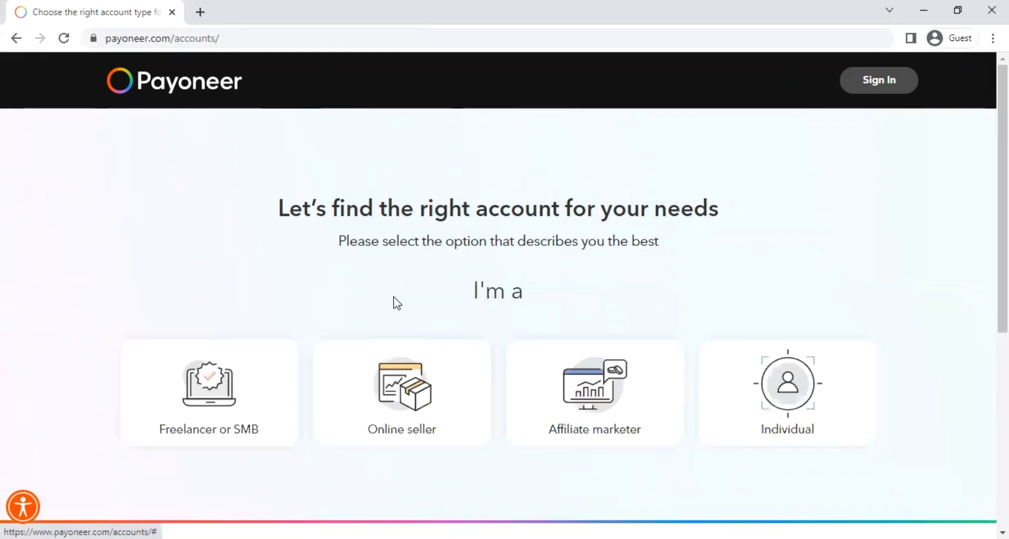
click(453, 375)
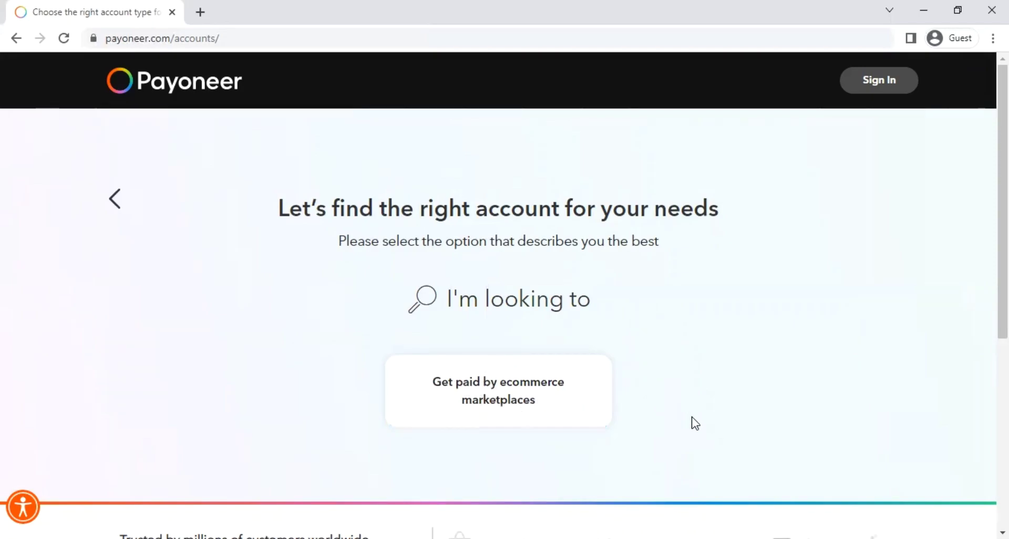
click(121, 211)
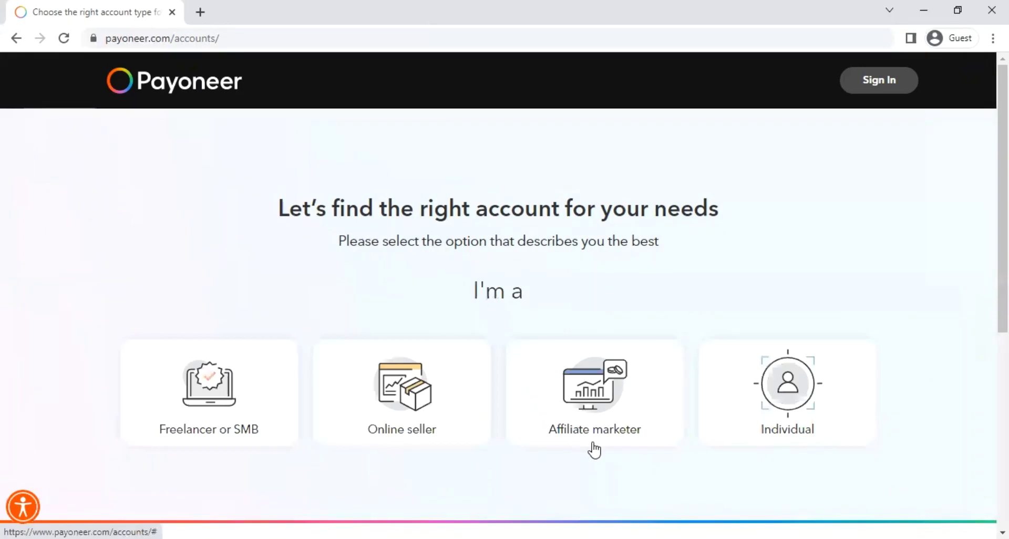
click(589, 468)
scroll(374, 338, down, 3)
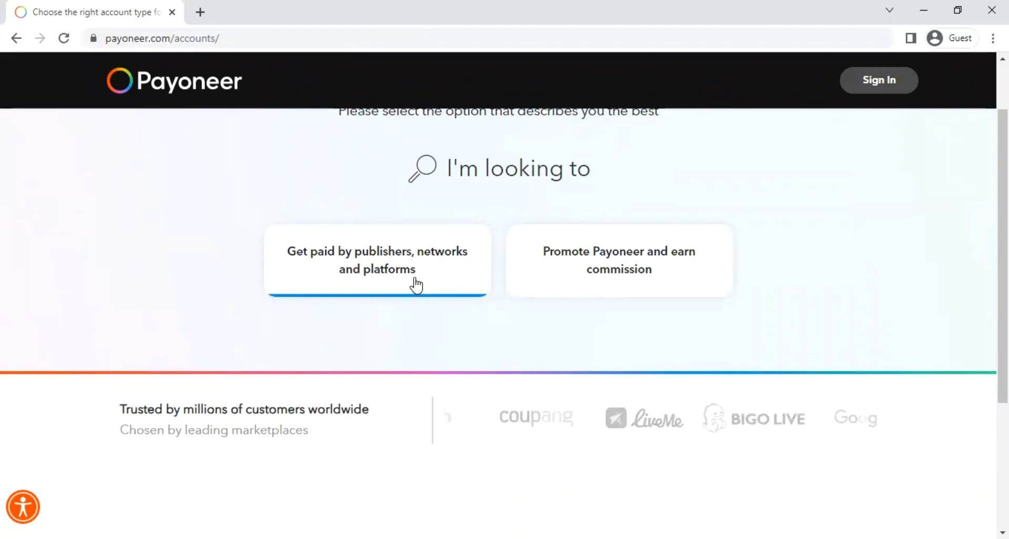
scroll(383, 337, up, 3)
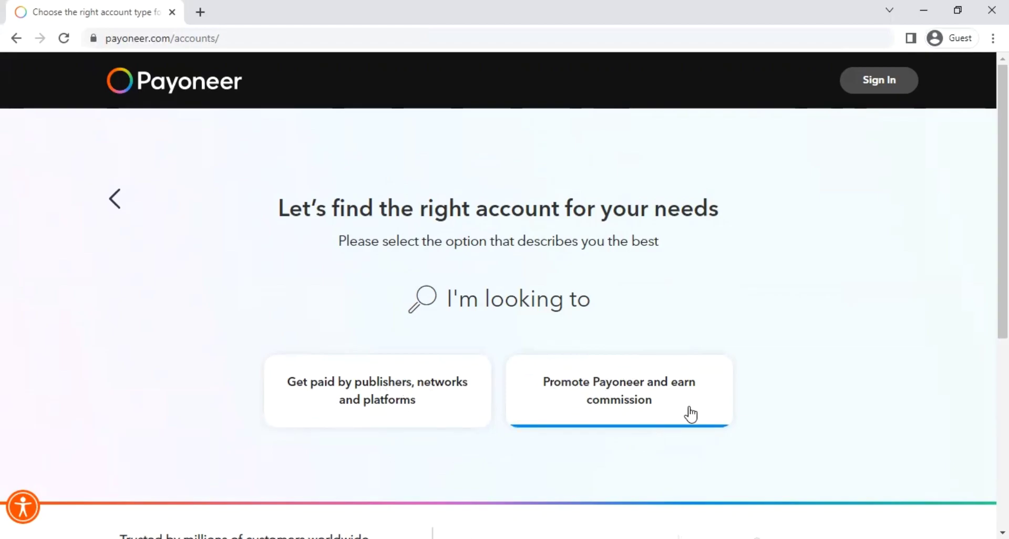
- Check the goals for the Individual account type, then return to the account types
click(128, 210)
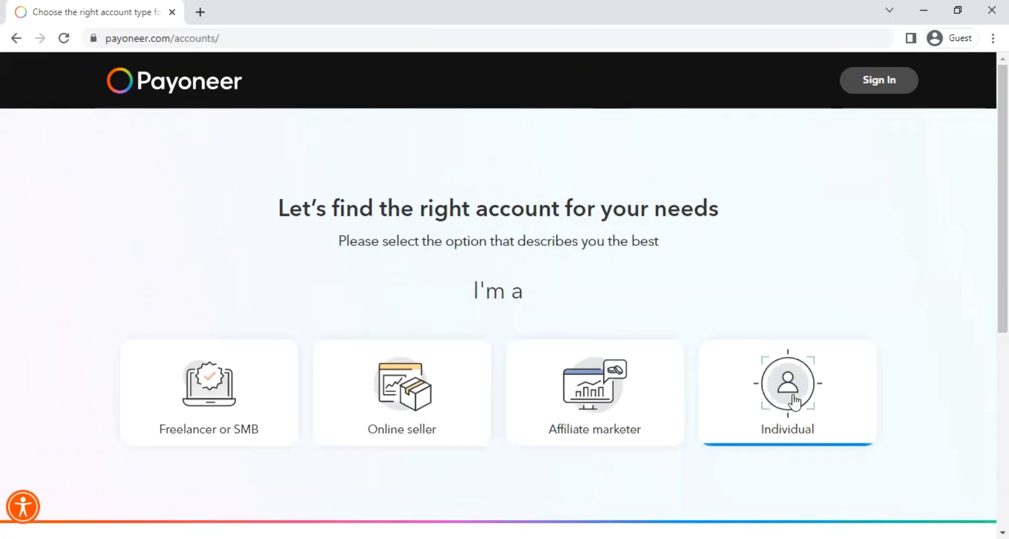
click(783, 436)
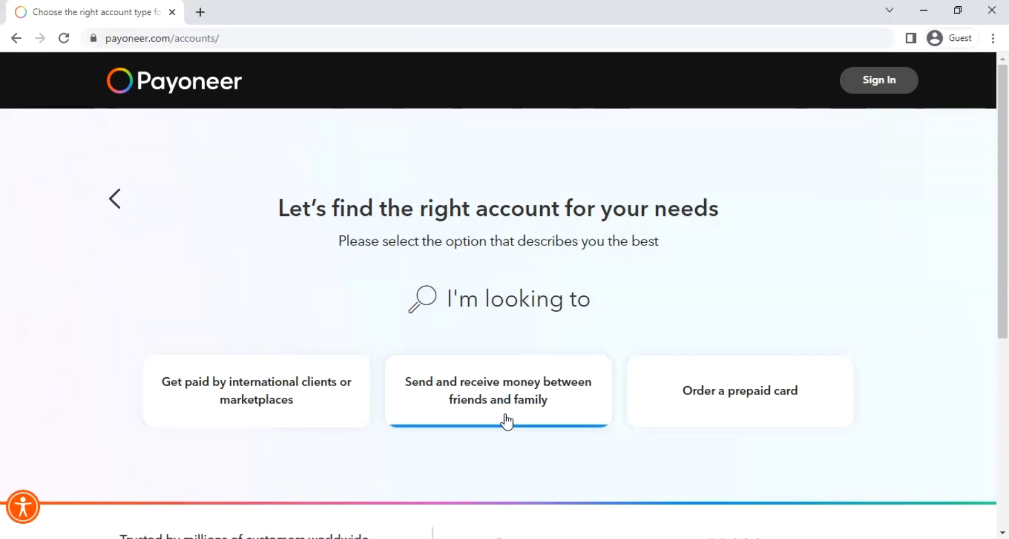
click(118, 204)
scroll(582, 420, down, 2)
scroll(554, 416, up, 2)
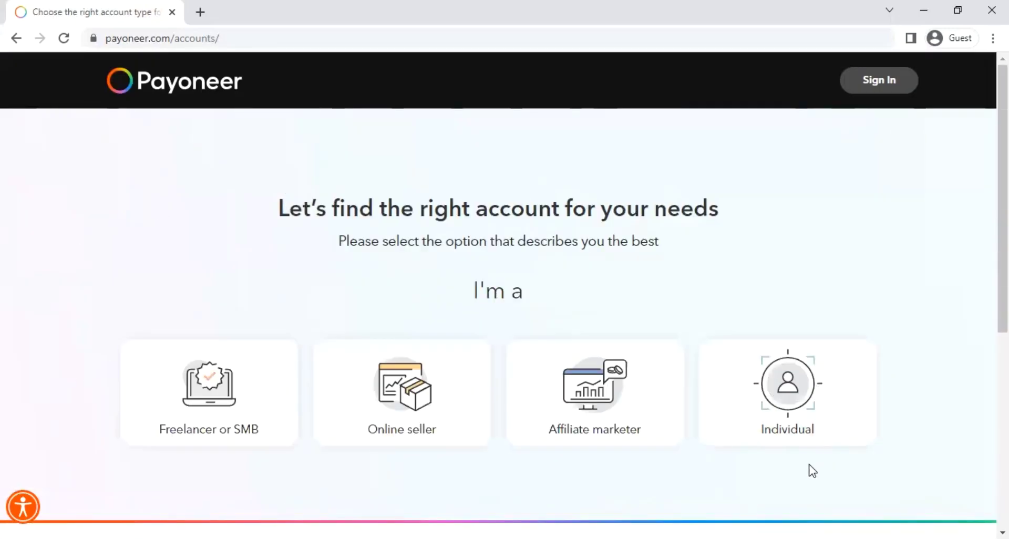
- Choose Online seller with 'Get paid by ecommerce marketplaces' and register for the recommended account
click(421, 415)
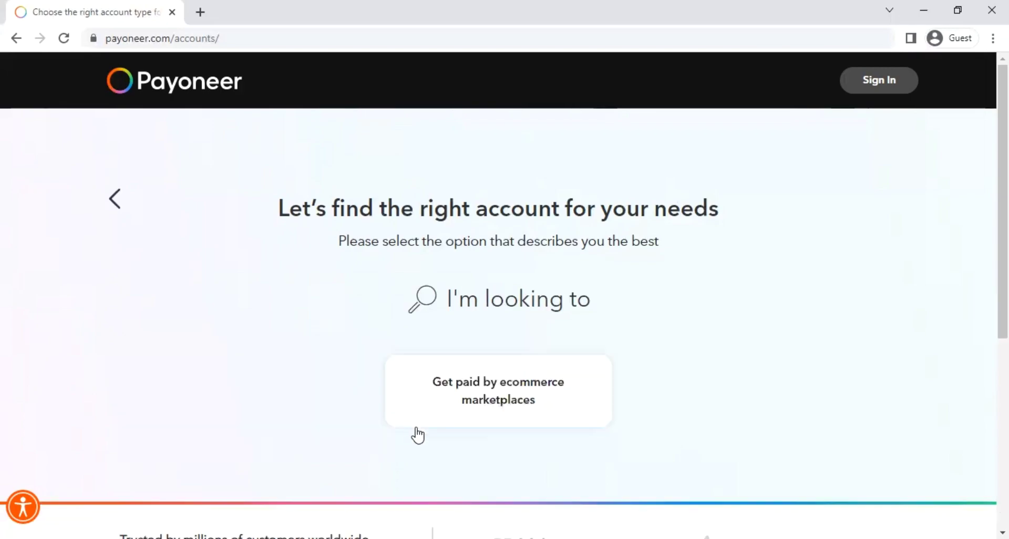
scroll(368, 300, down, 1)
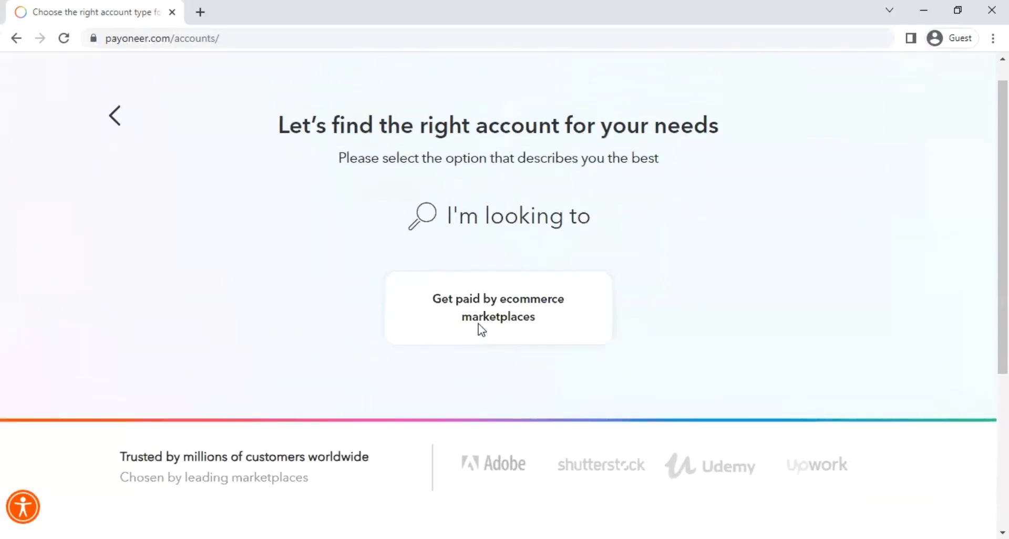
scroll(477, 329, up, 1)
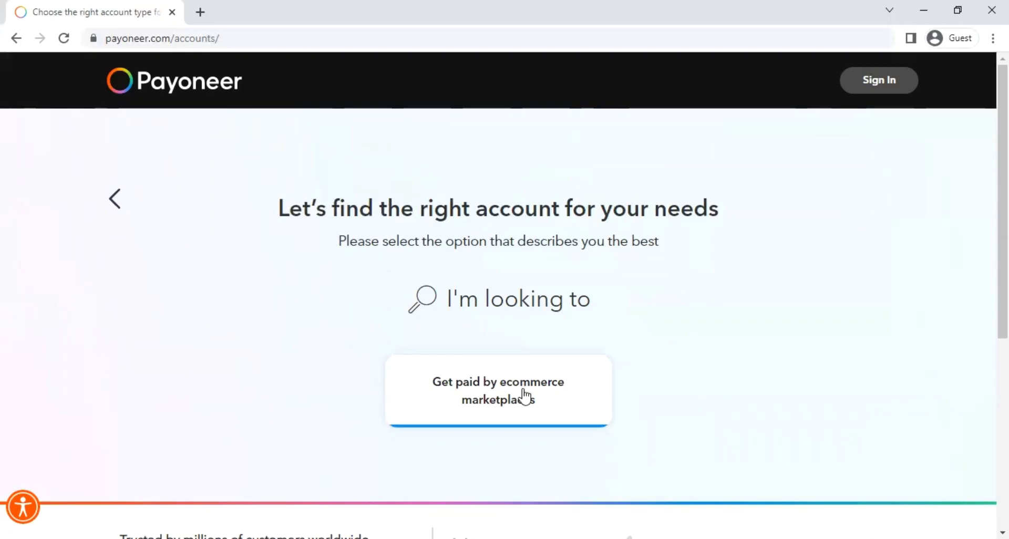
click(523, 397)
scroll(388, 343, down, 2)
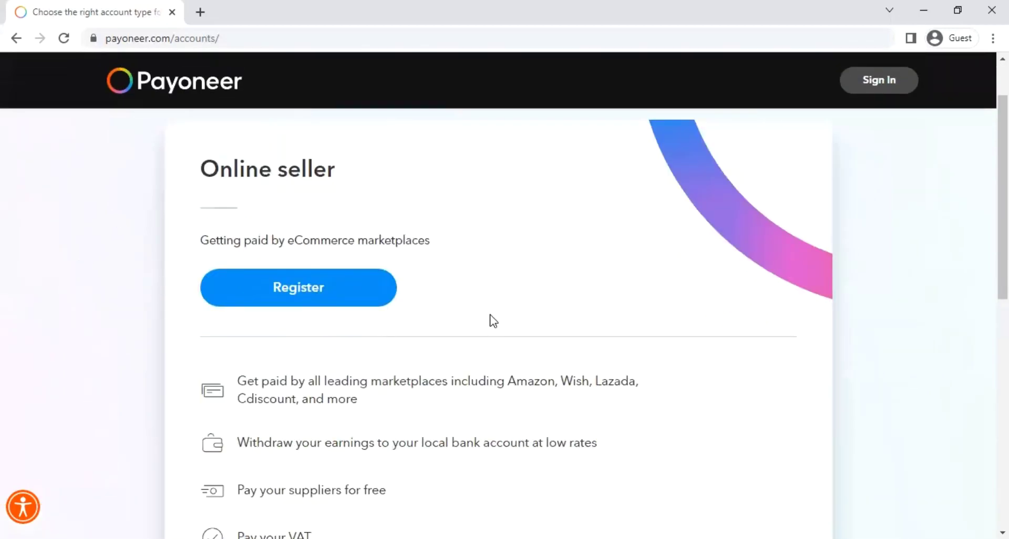
scroll(441, 347, up, 2)
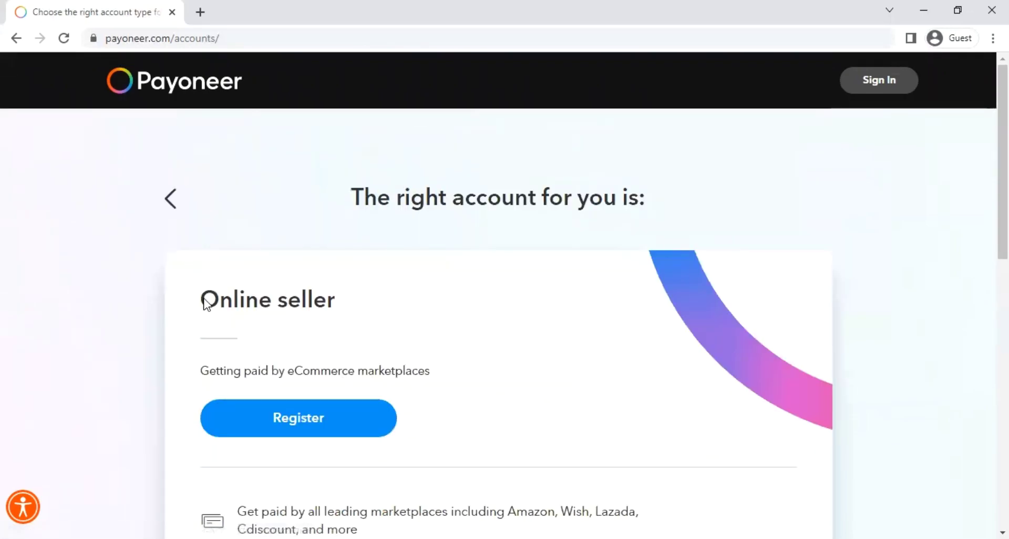
scroll(372, 379, down, 2)
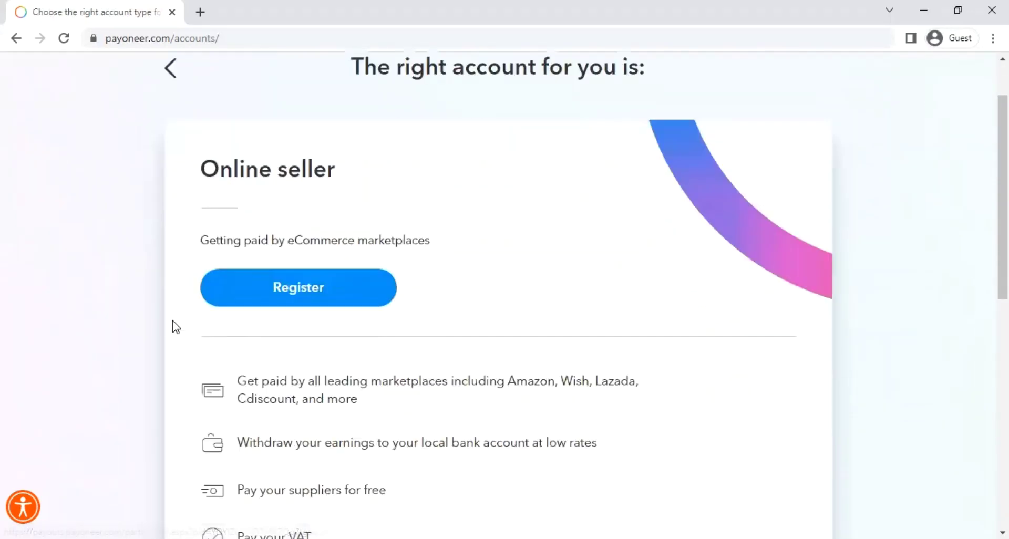
click(351, 293)
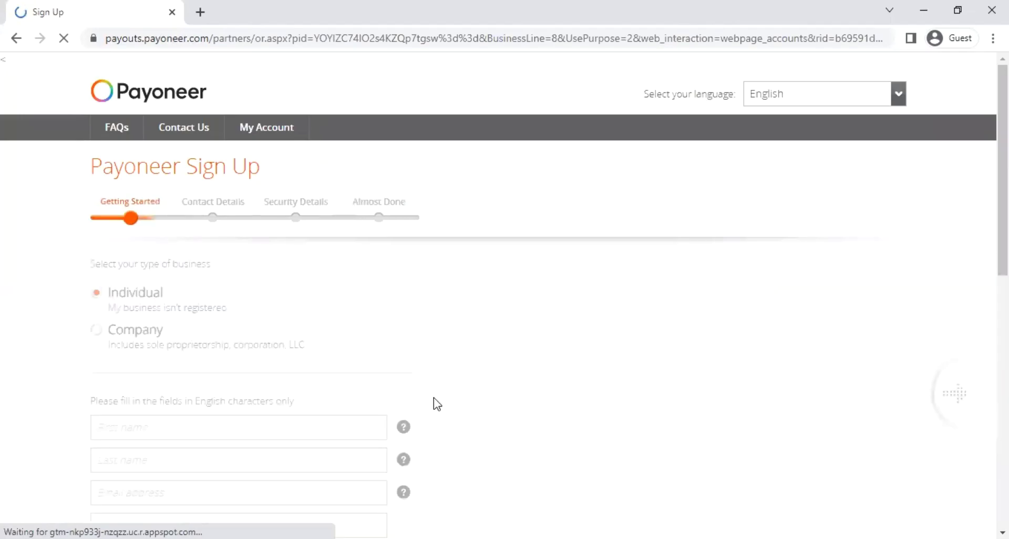
- Scroll through the Getting Started fields of the Payoneer Sign Up form
scroll(257, 359, down, 2)
scroll(631, 263, up, 2)
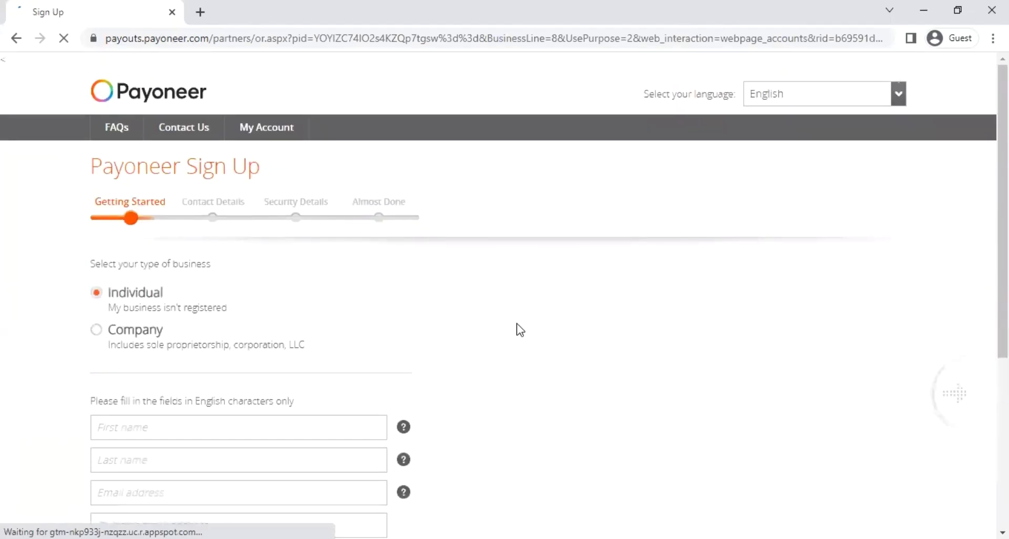
scroll(444, 214, down, 2)
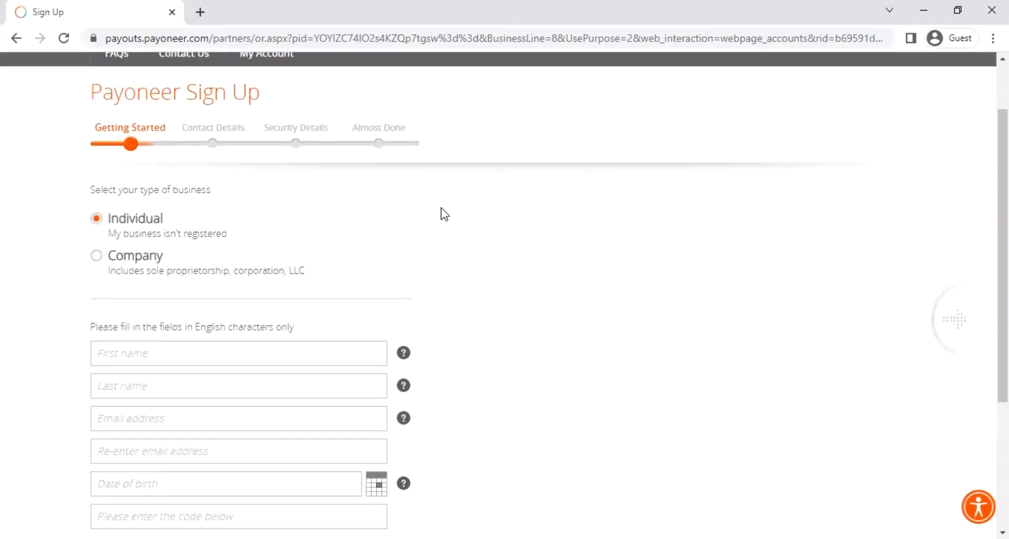
scroll(399, 220, up, 2)
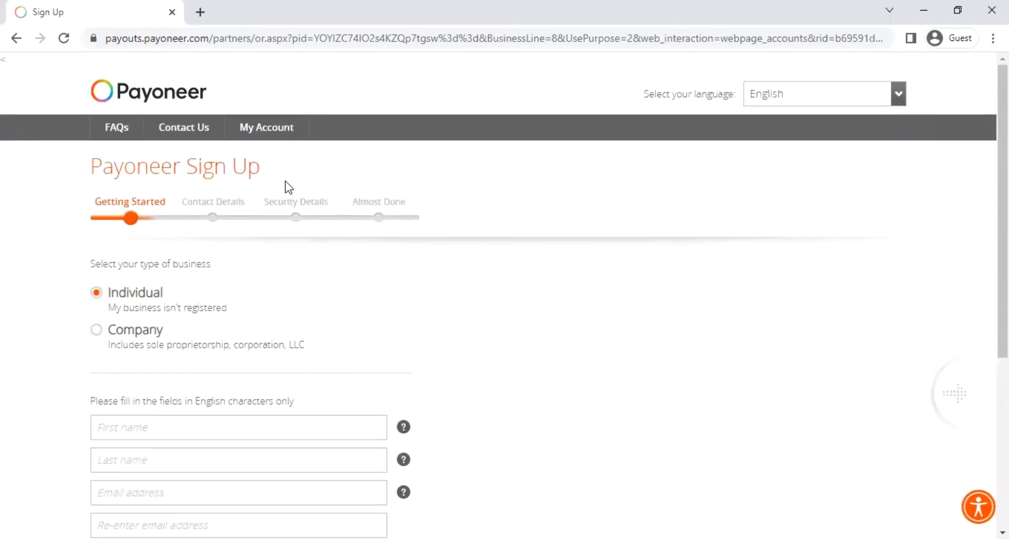
scroll(136, 288, down, 2)
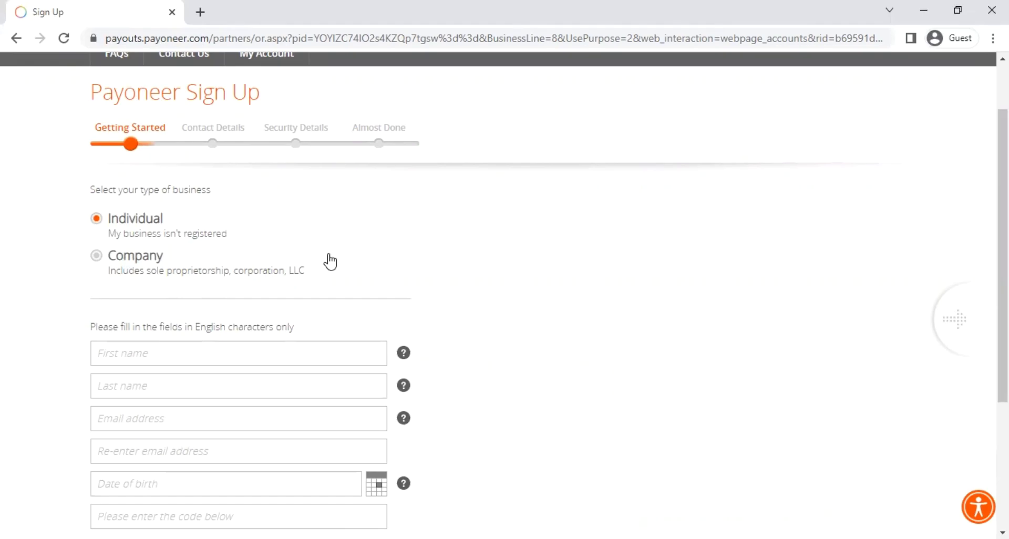
- Switch the business type to Company and go to Legal company name, leaving it blank
click(99, 260)
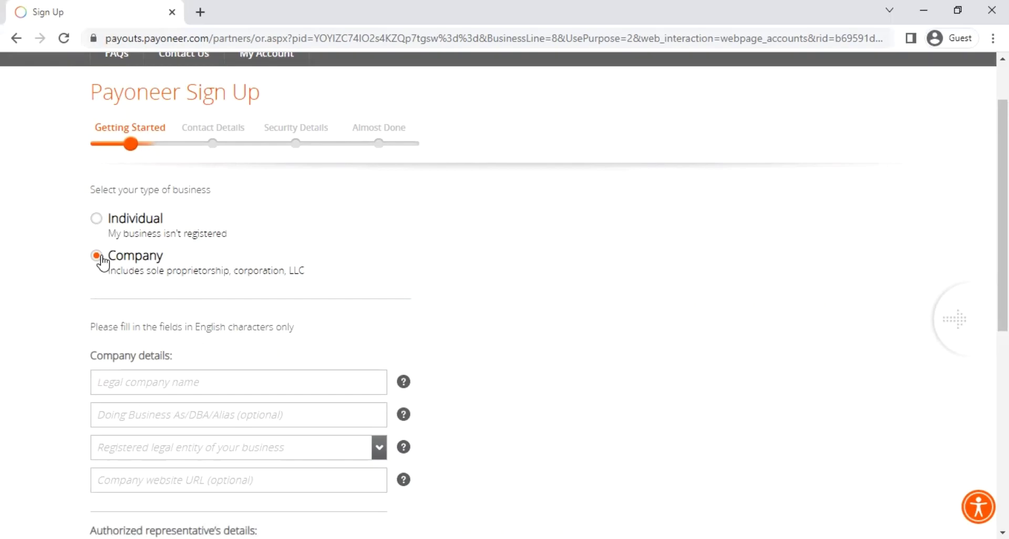
scroll(257, 308, down, 1)
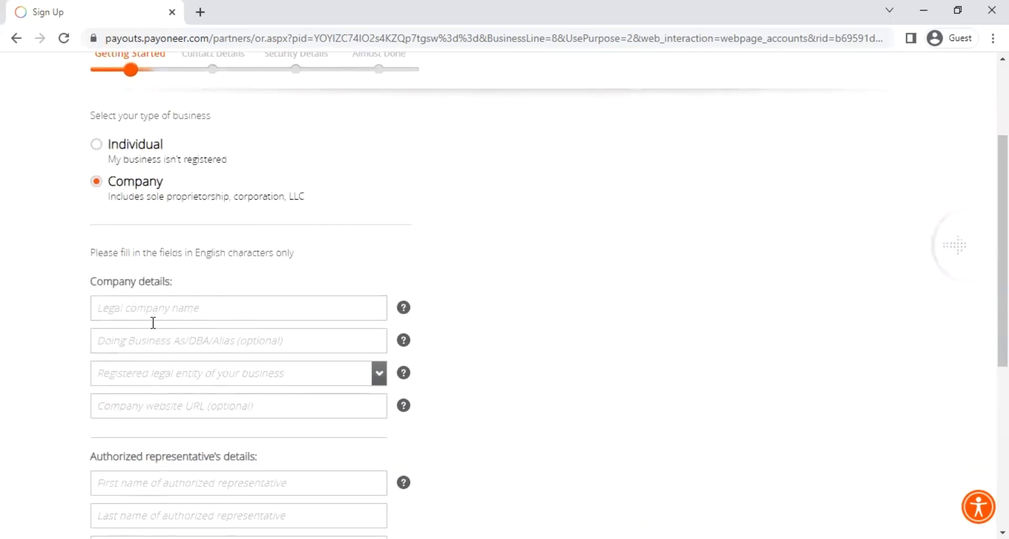
scroll(153, 323, down, 3)
scroll(153, 294, up, 1)
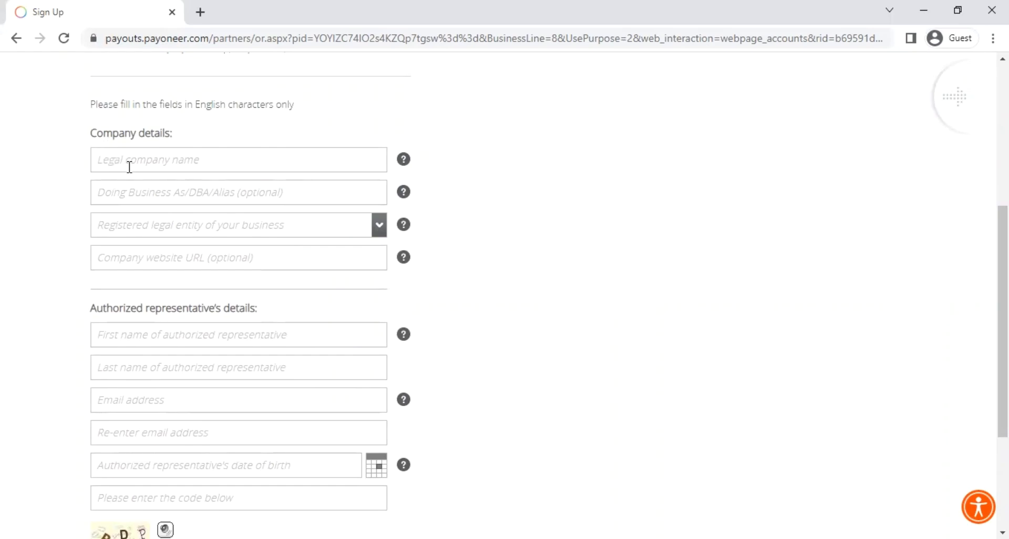
click(158, 200)
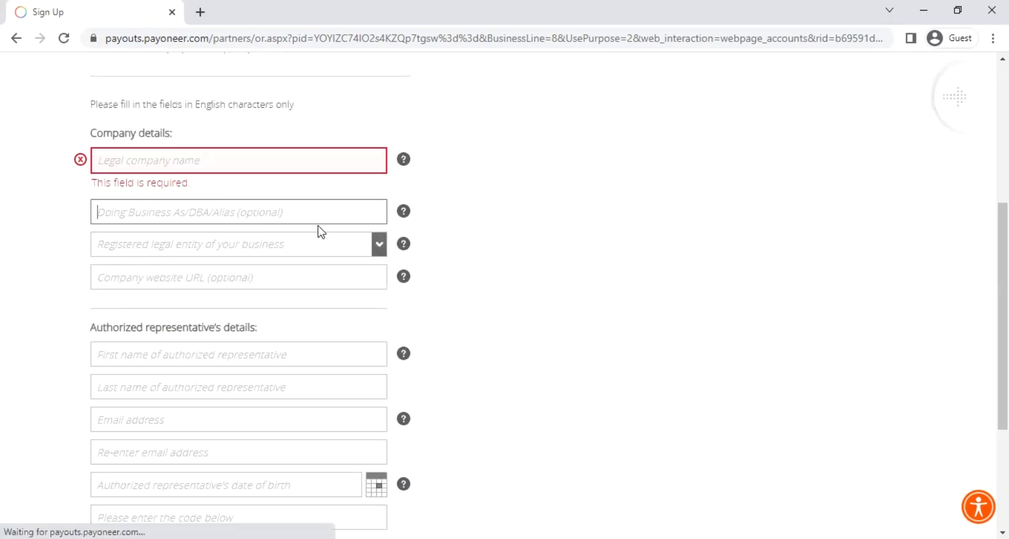
- Choose Limited liability company (LLC) as the registered legal entity
click(124, 251)
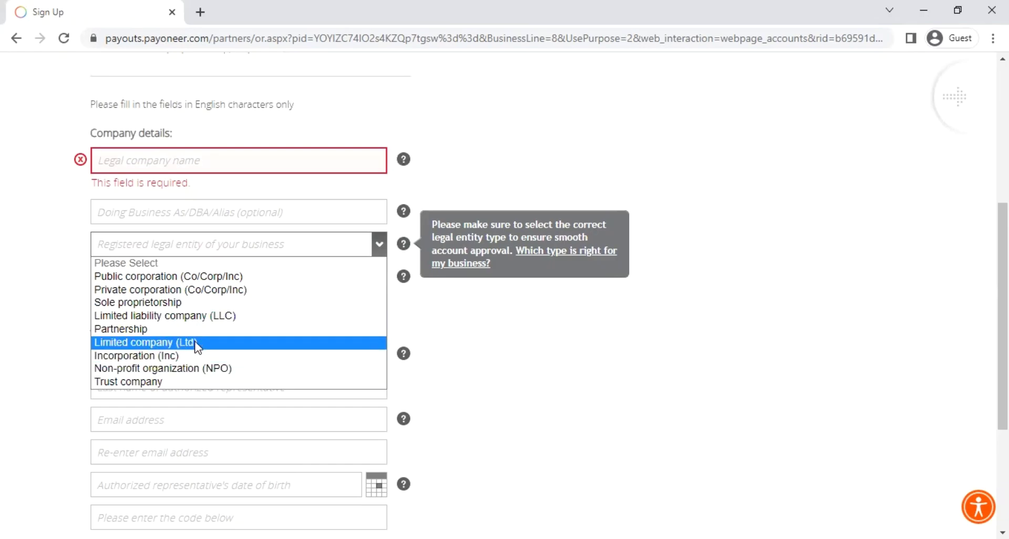
click(207, 316)
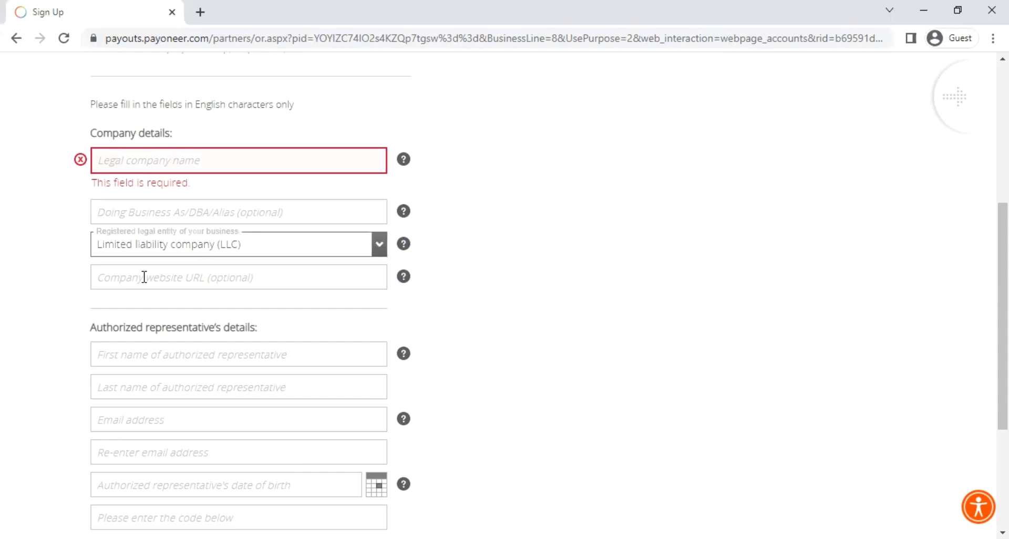
click(144, 277)
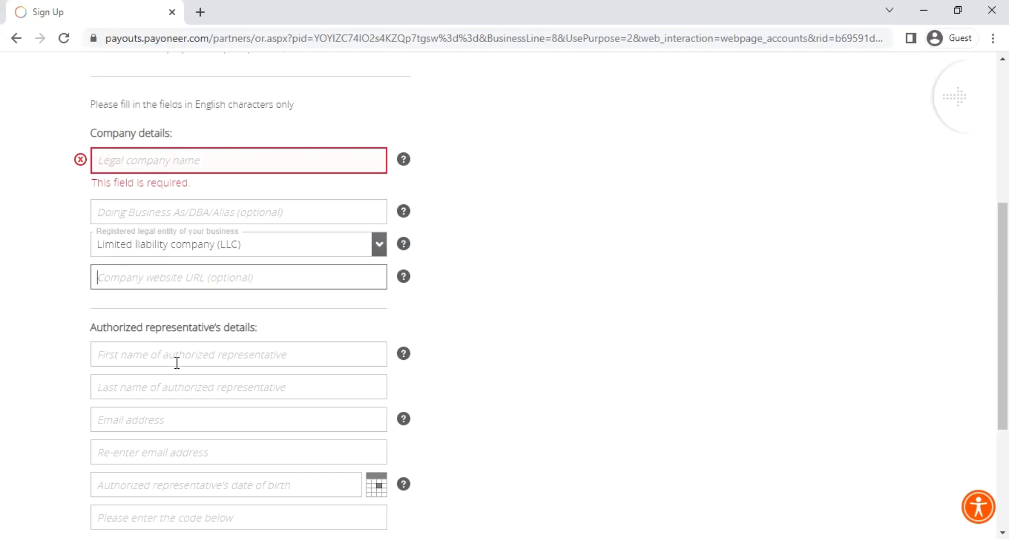
- Step through the representative's first name, last name and email fields to reach Contact Details
scroll(140, 302, down, 2)
scroll(122, 289, down, 1)
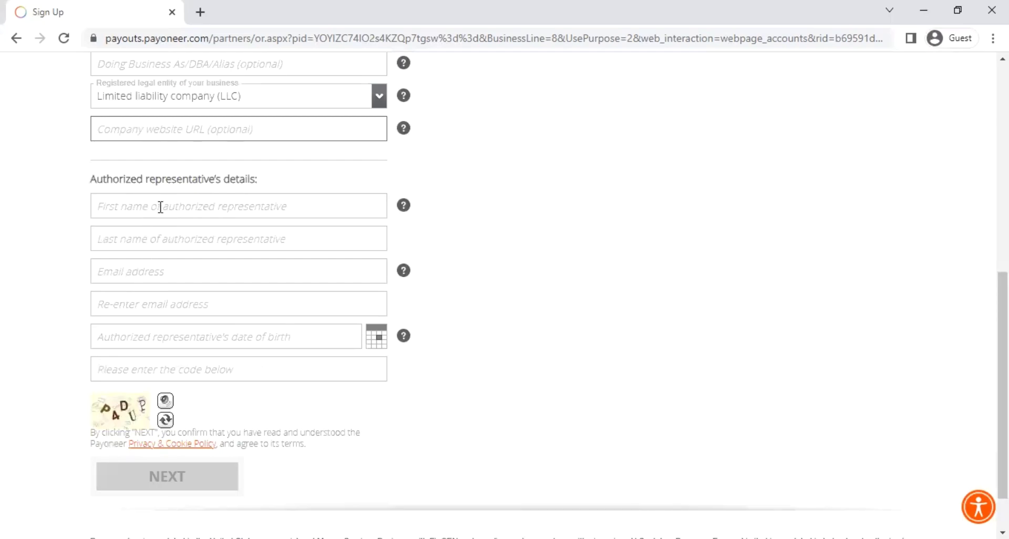
click(294, 208)
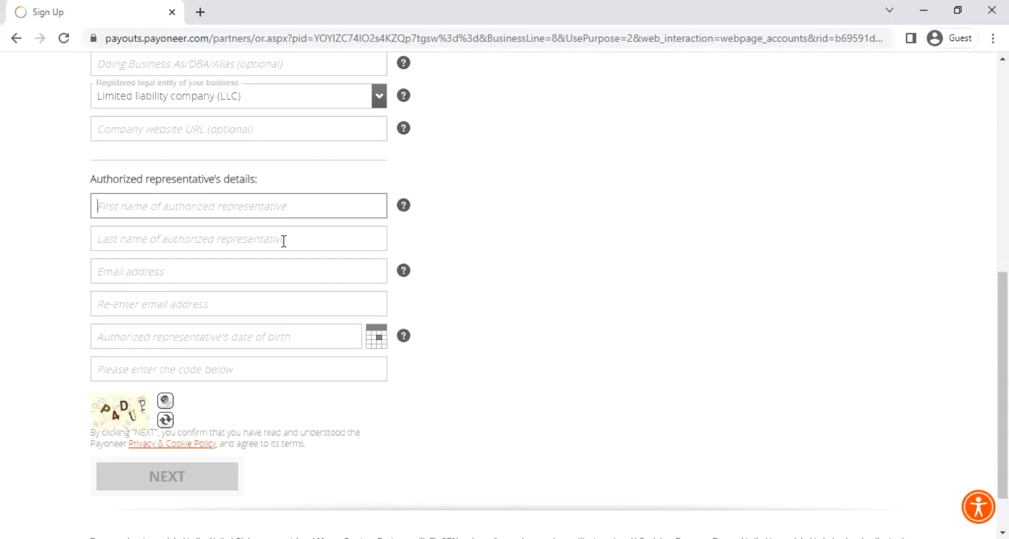
click(230, 240)
click(205, 293)
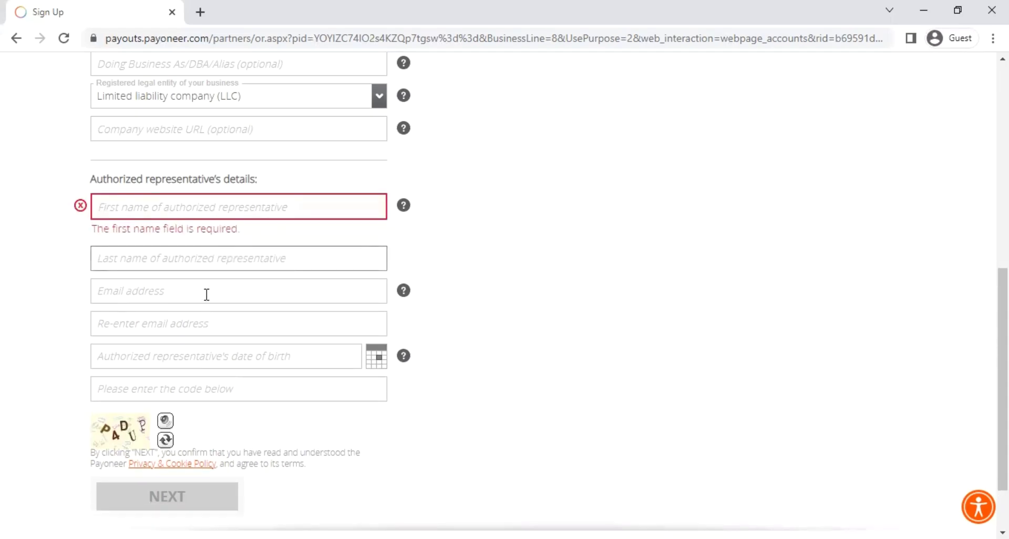
scroll(200, 363, down, 2)
key(Tab)
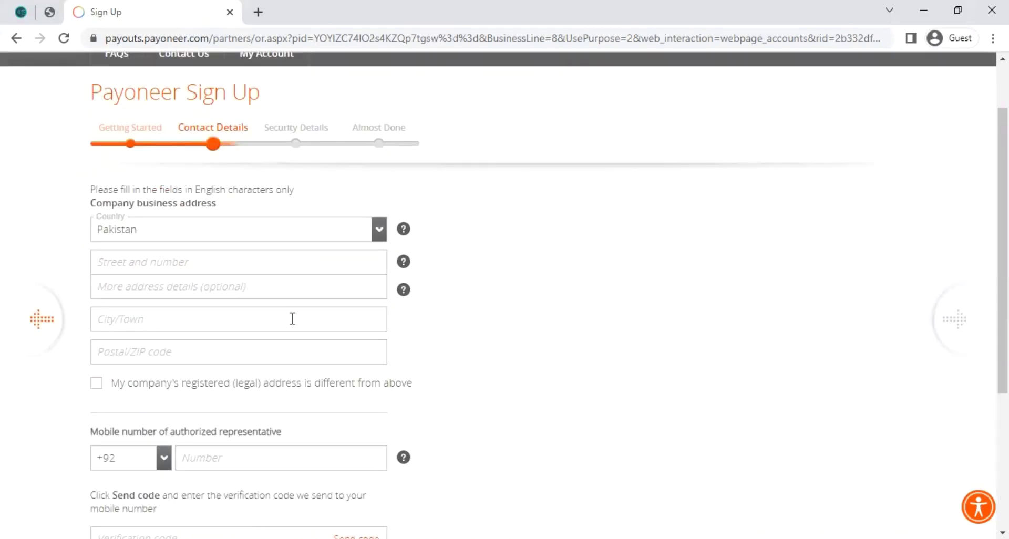
scroll(147, 194, down, 2)
scroll(146, 158, up, 2)
- Select United States of America in the business address Country list
click(178, 238)
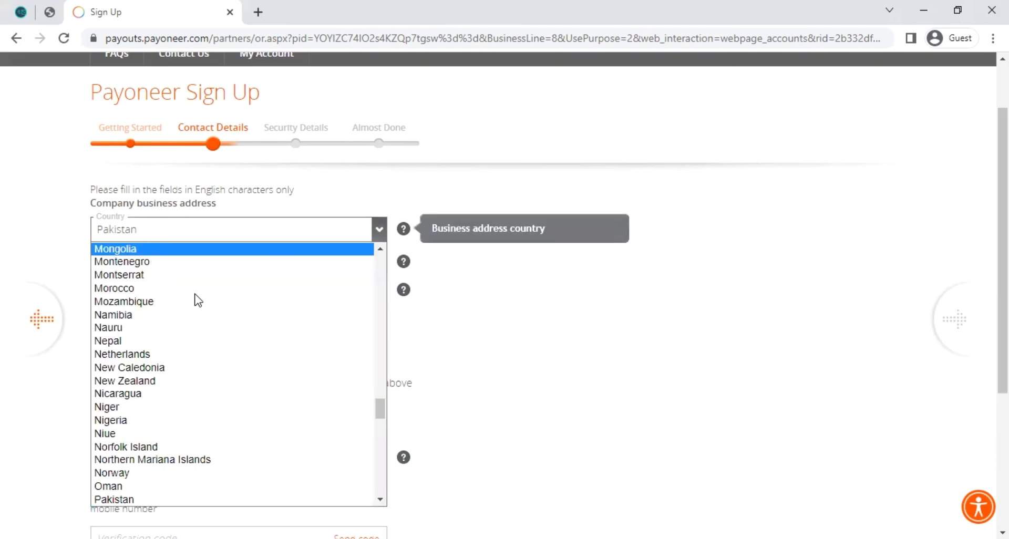
scroll(218, 437, down, 2)
scroll(203, 361, up, 10)
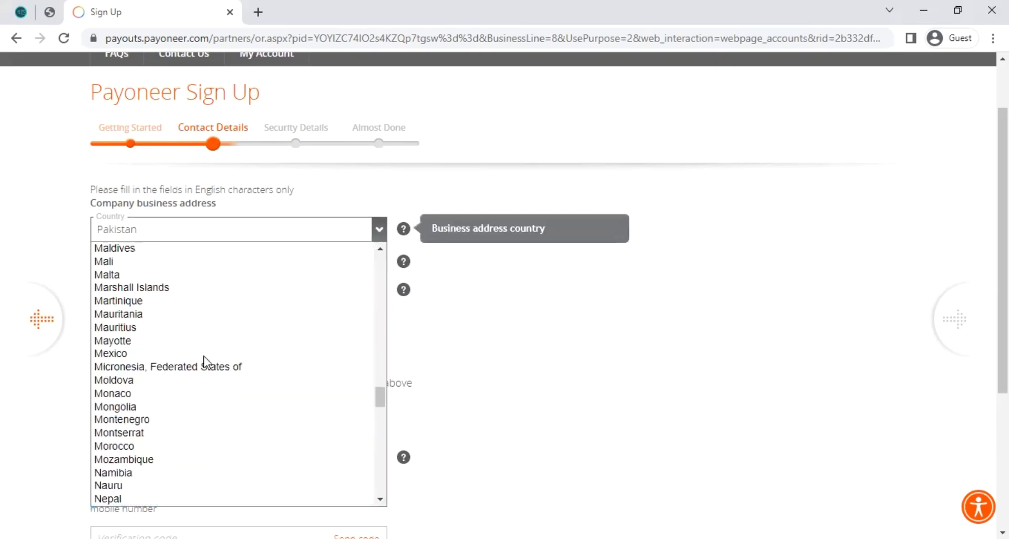
key(u)
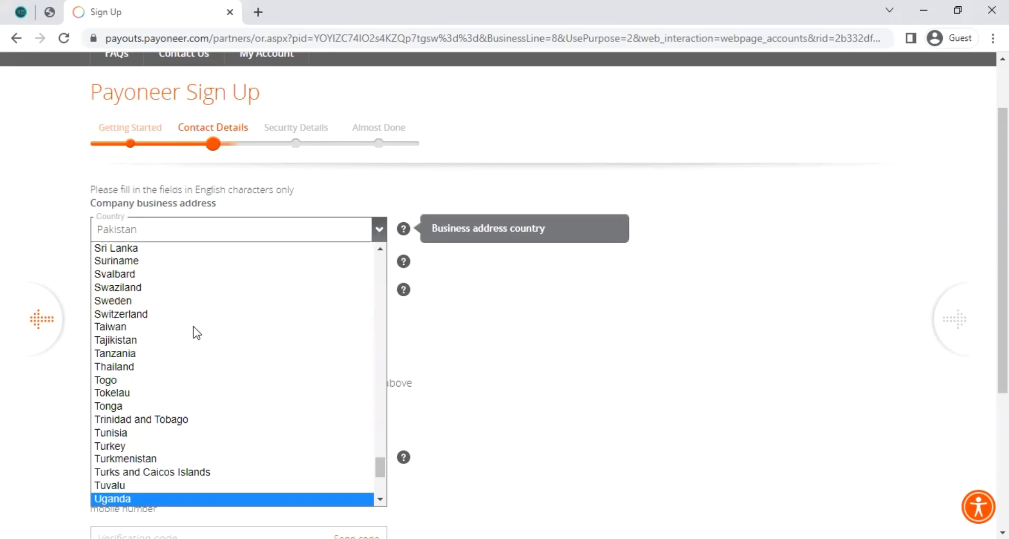
key(u)
key(u)
key(u)
key(u)
key(u)
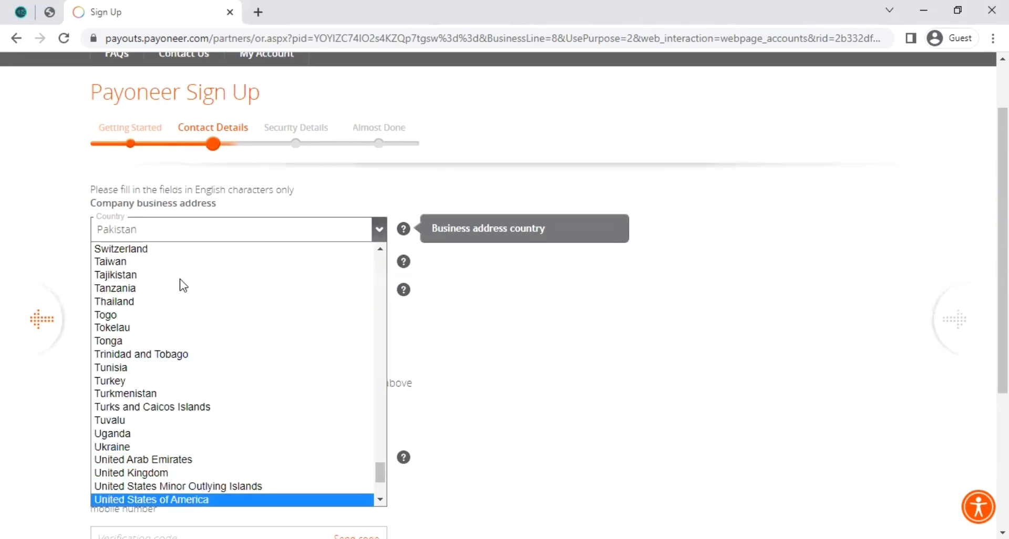
key(Return)
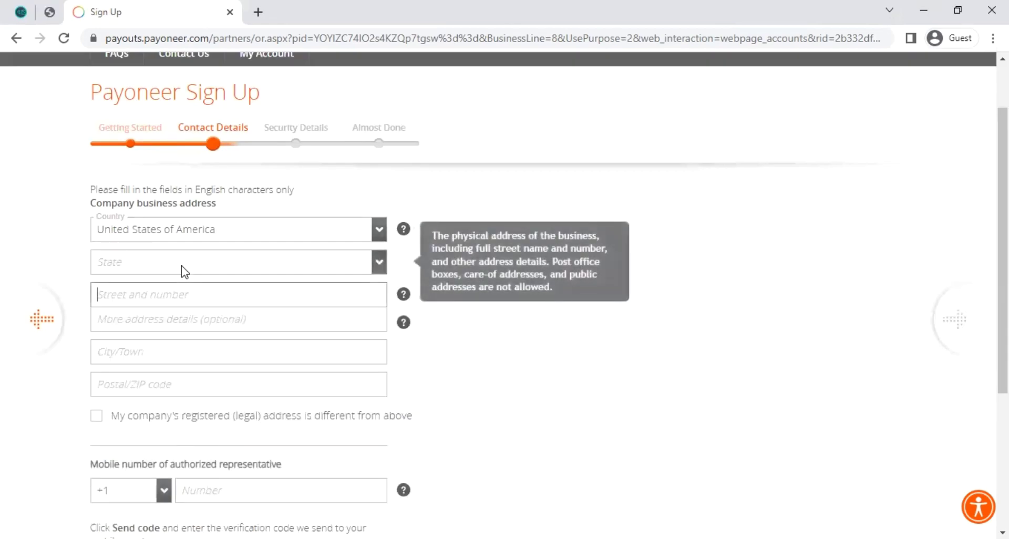
- Set the business address state to Texas
click(379, 264)
key(t)
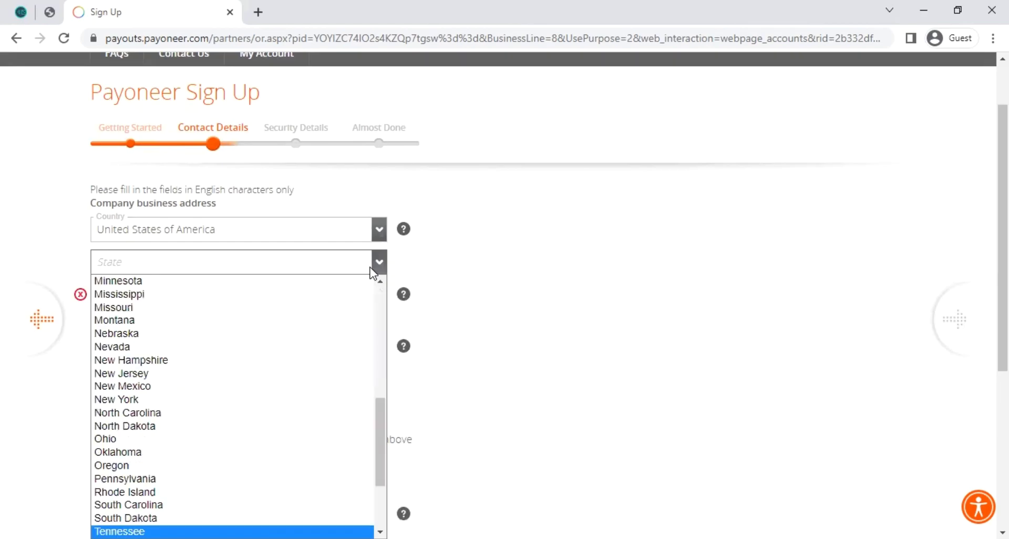
key(t)
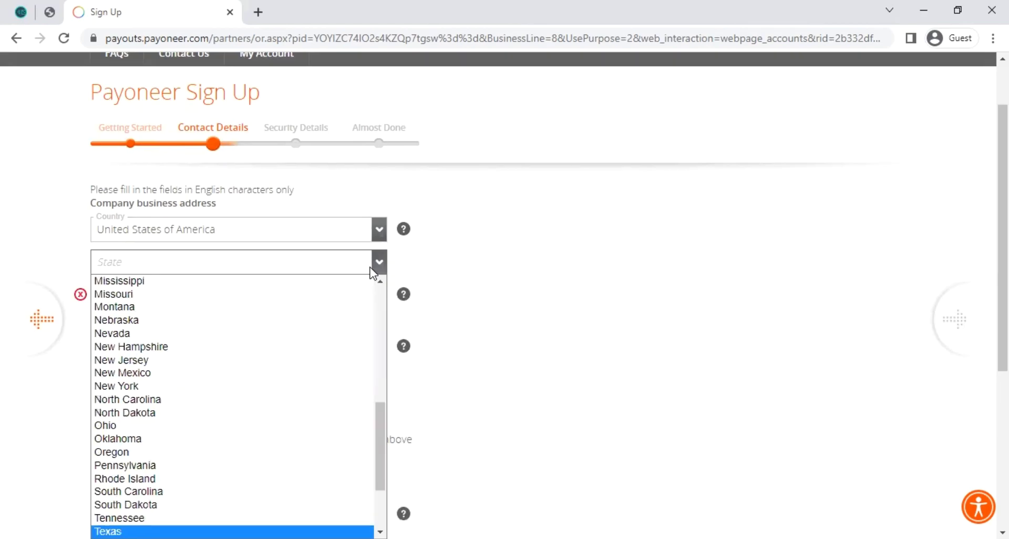
key(Return)
scroll(236, 327, down, 1)
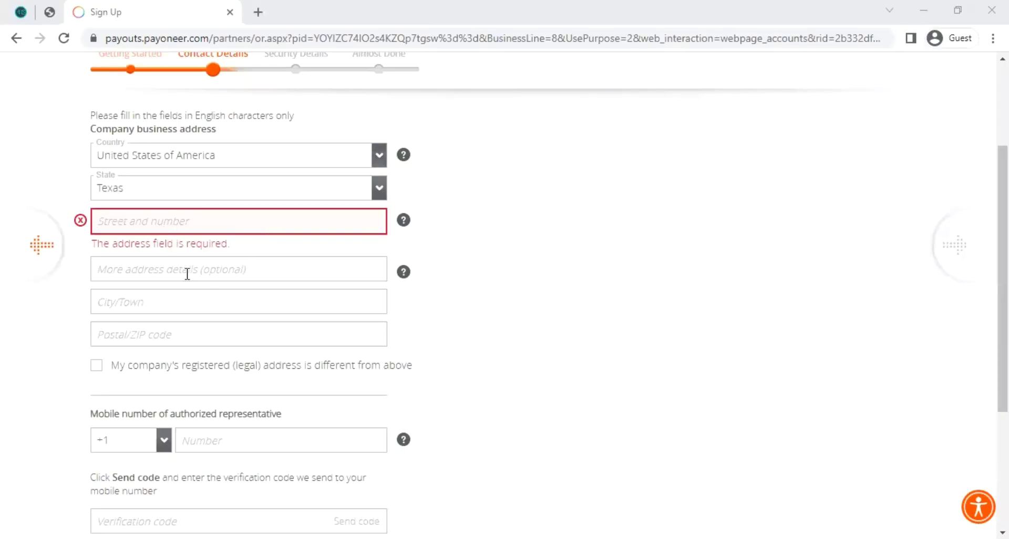
scroll(163, 268, down, 1)
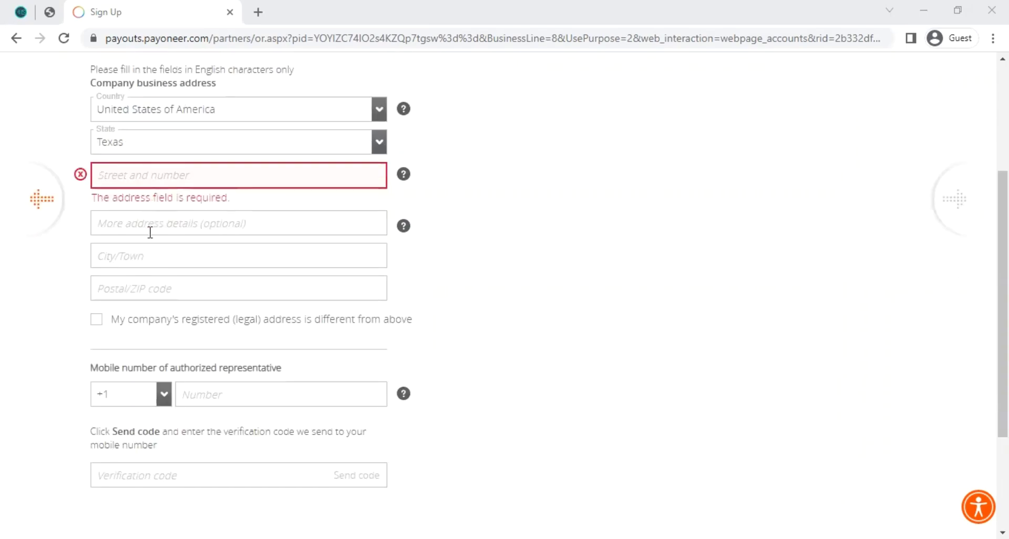
scroll(157, 263, down, 2)
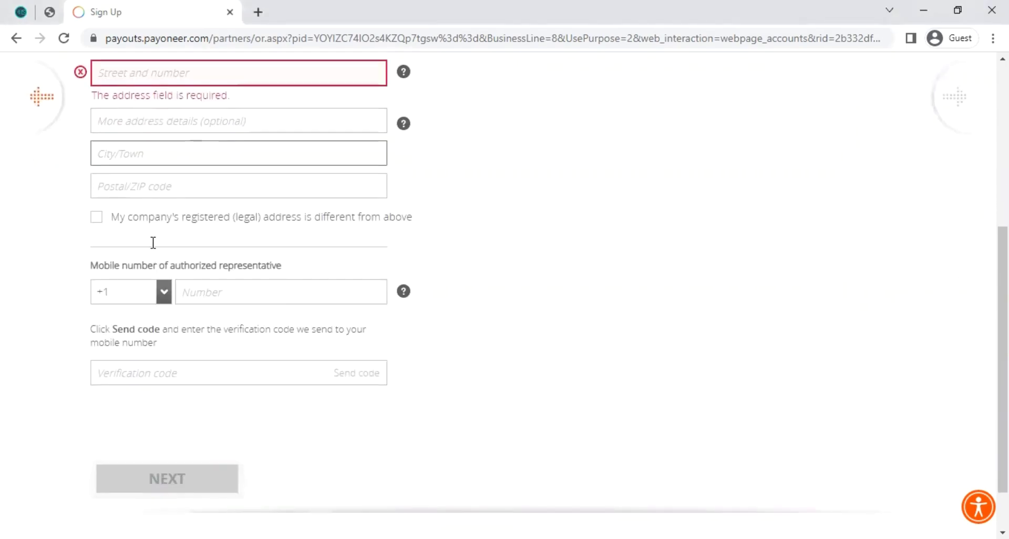
- Leave the postal code empty and toggle the different-registered-address checkbox back off
click(169, 185)
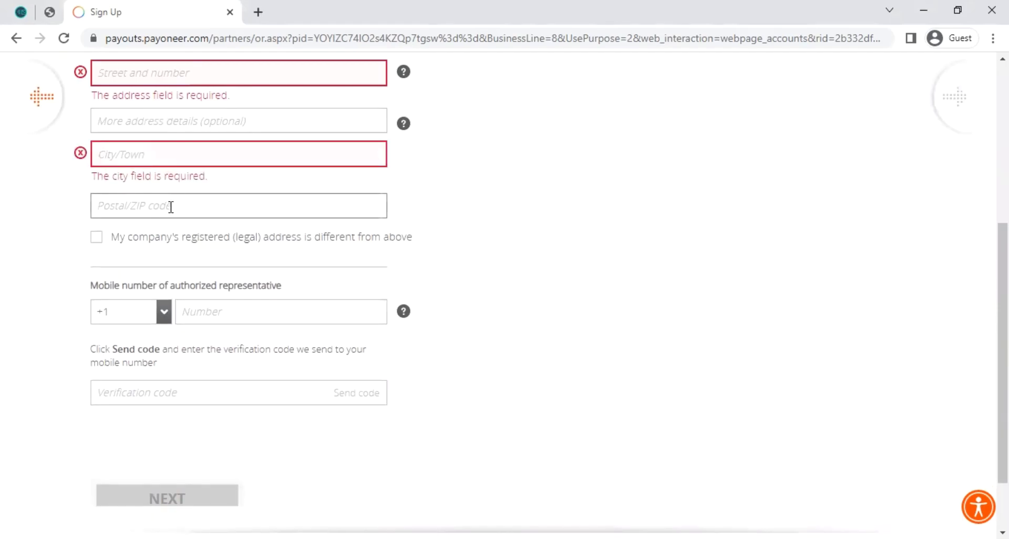
scroll(225, 219, up, 2)
scroll(225, 218, up, 1)
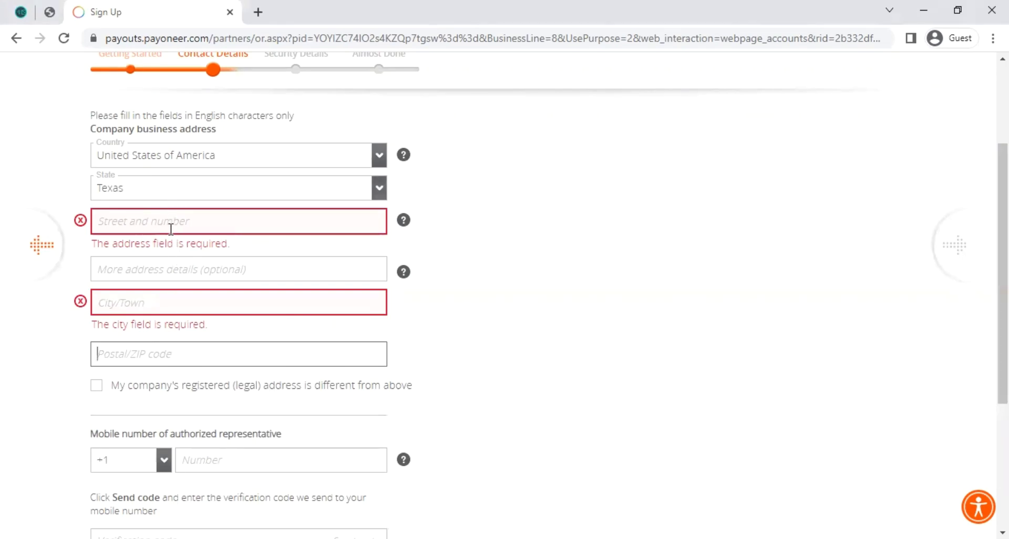
scroll(311, 397, down, 2)
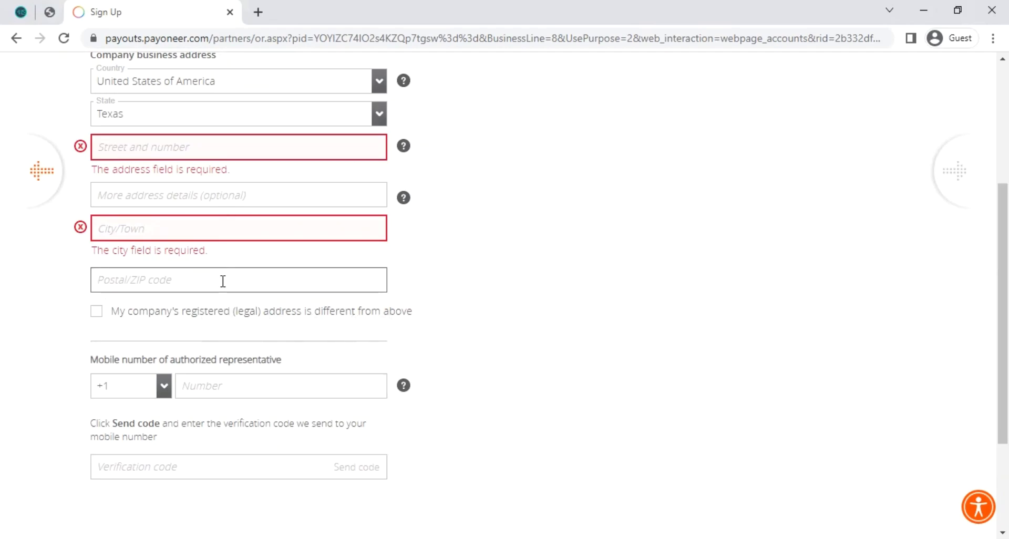
click(89, 311)
click(97, 332)
click(96, 331)
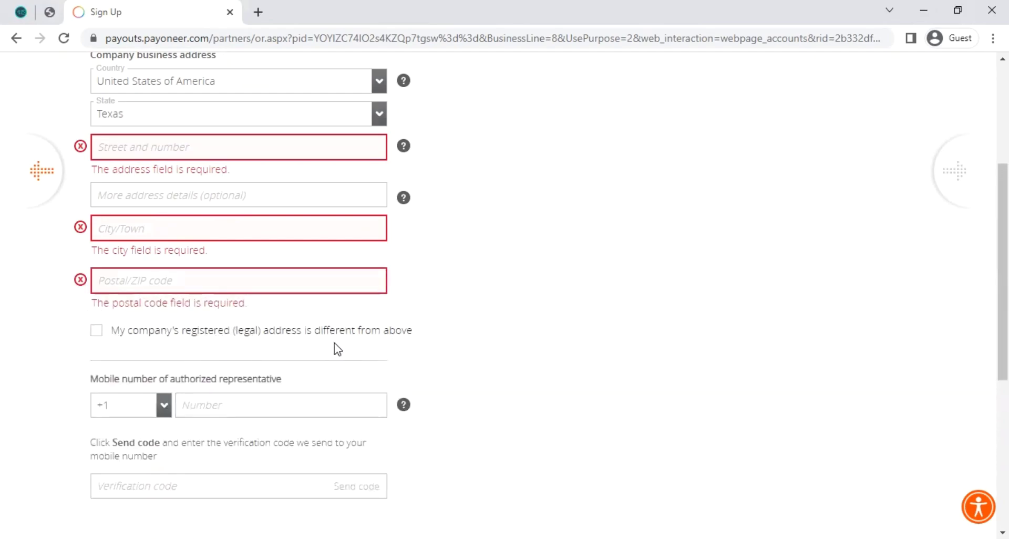
- Move through the mobile number and verification code fields, leaving them blank
scroll(135, 266, up, 3)
scroll(137, 280, down, 4)
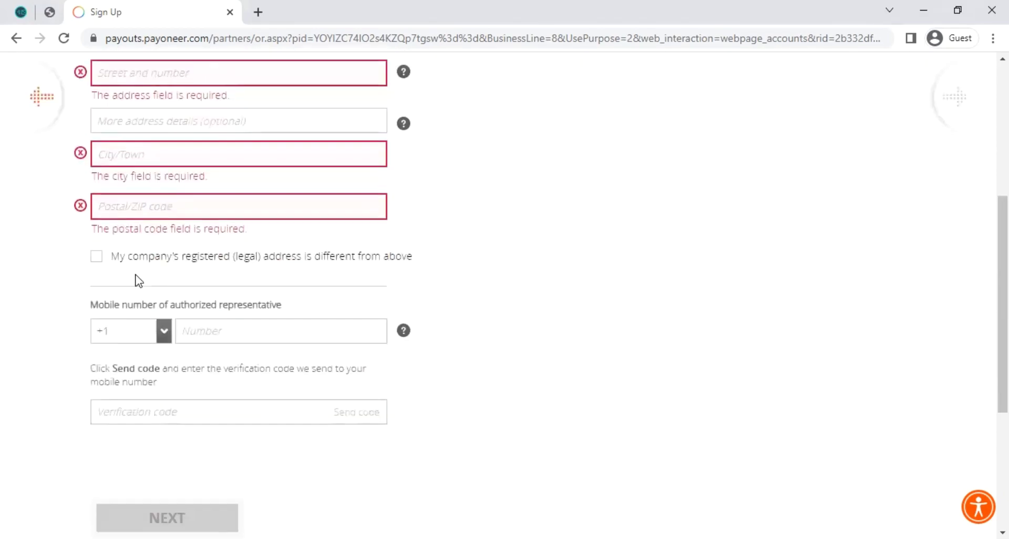
click(206, 331)
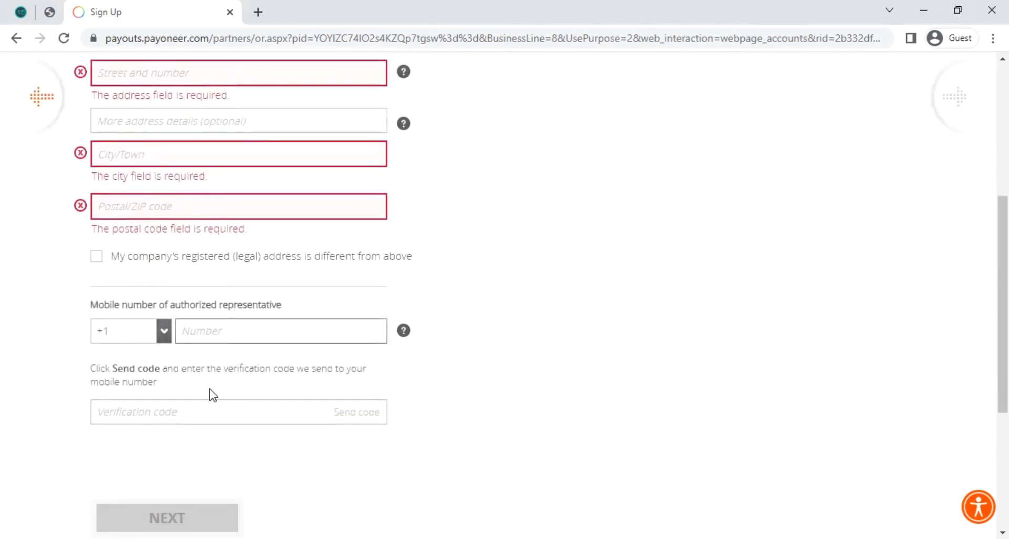
scroll(213, 395, down, 2)
click(184, 349)
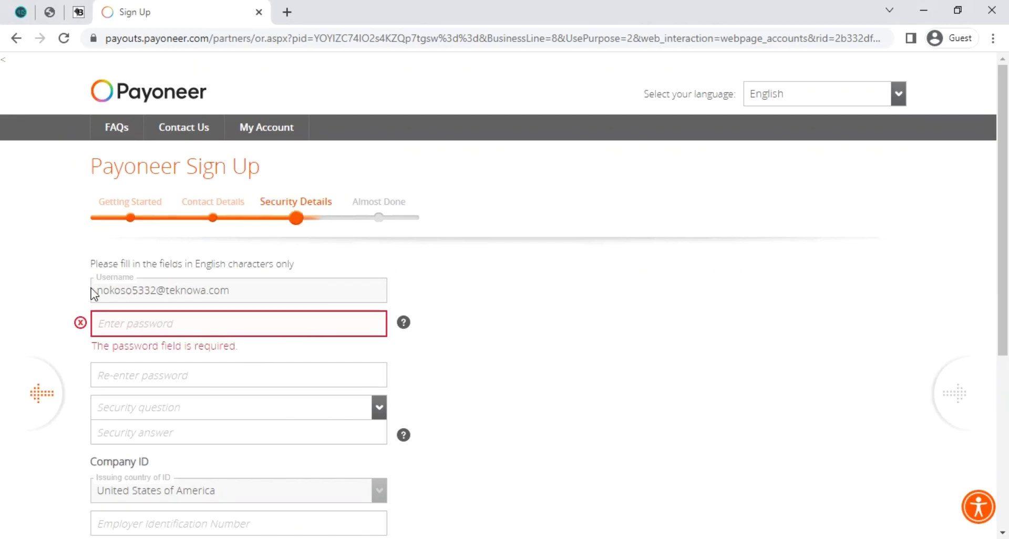
- Enter the account password, then bring up the Security question list
scroll(185, 278, down, 1)
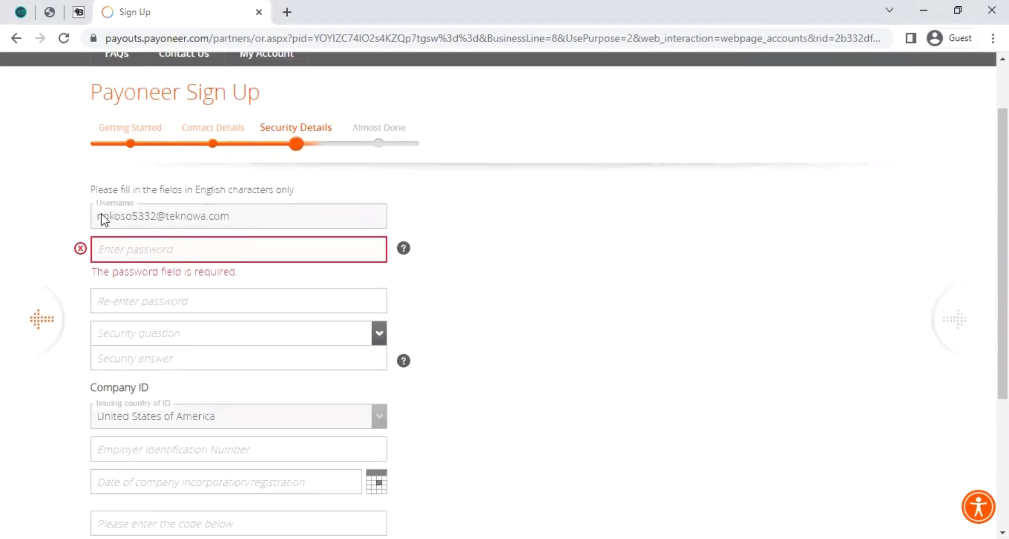
scroll(295, 230, down, 2)
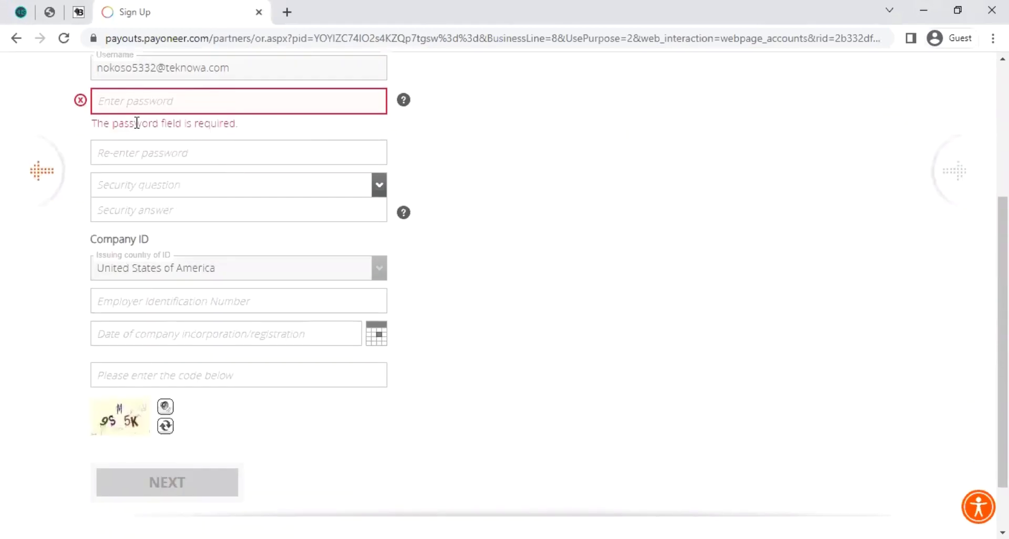
click(151, 104)
mouse_move(406, 102)
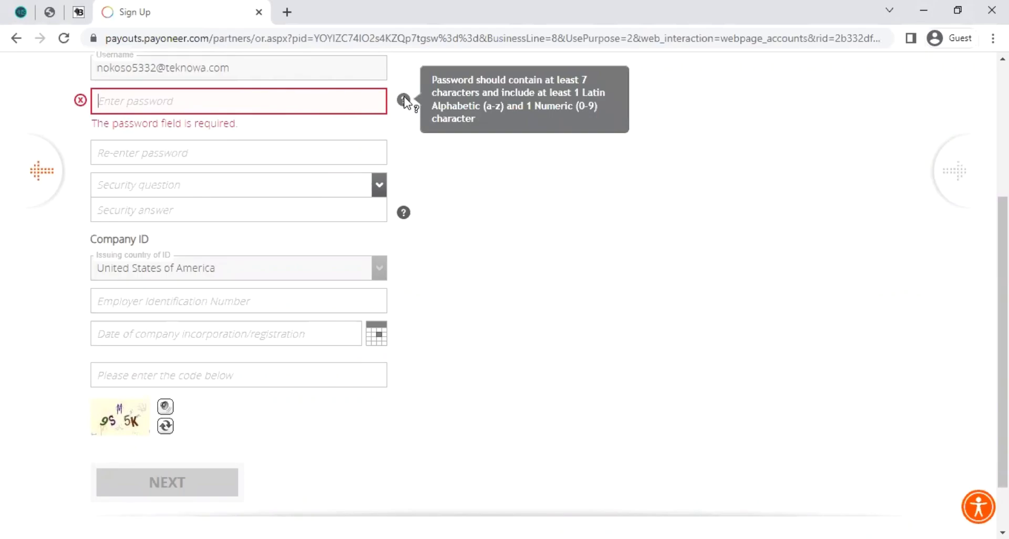
text(••••••••••••••)
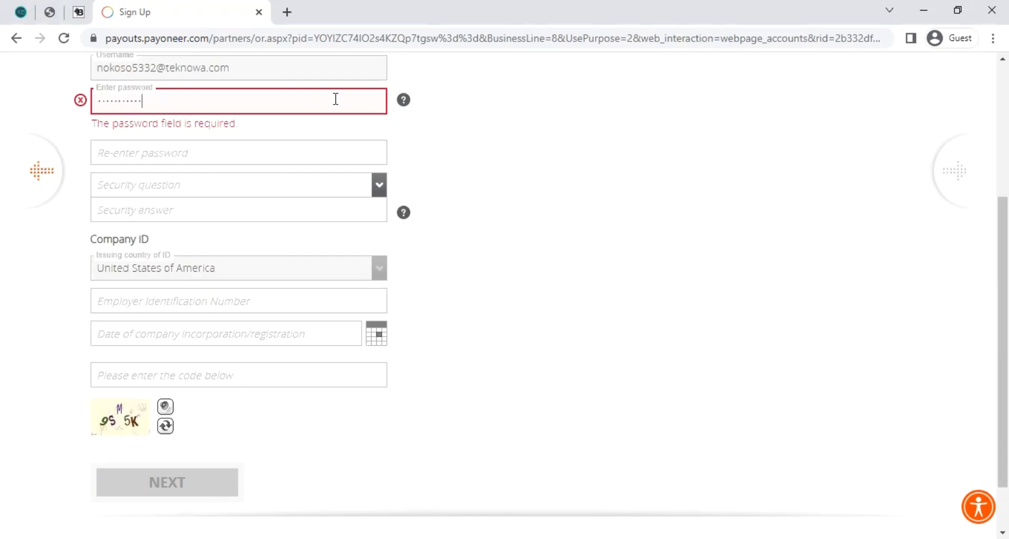
text(•)
click(316, 155)
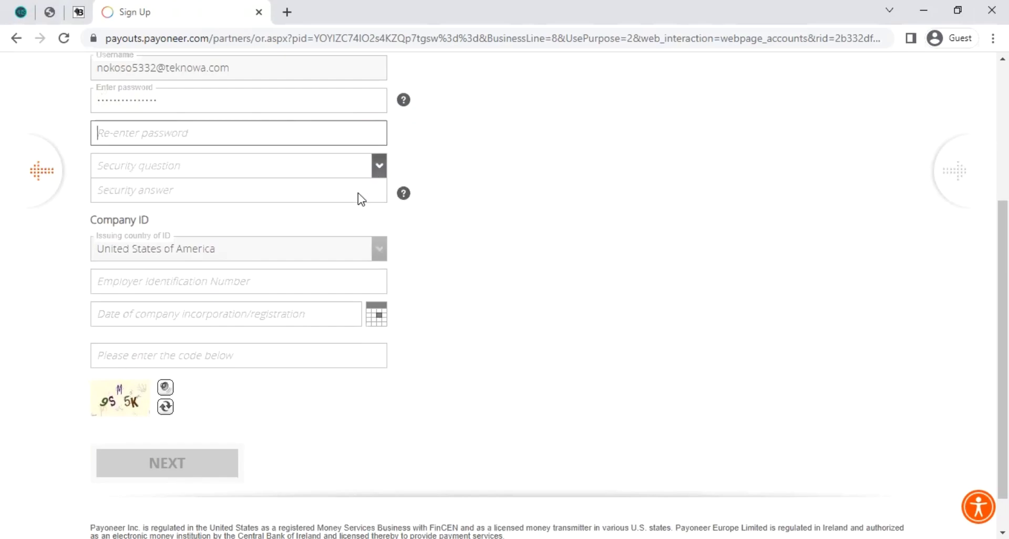
click(316, 167)
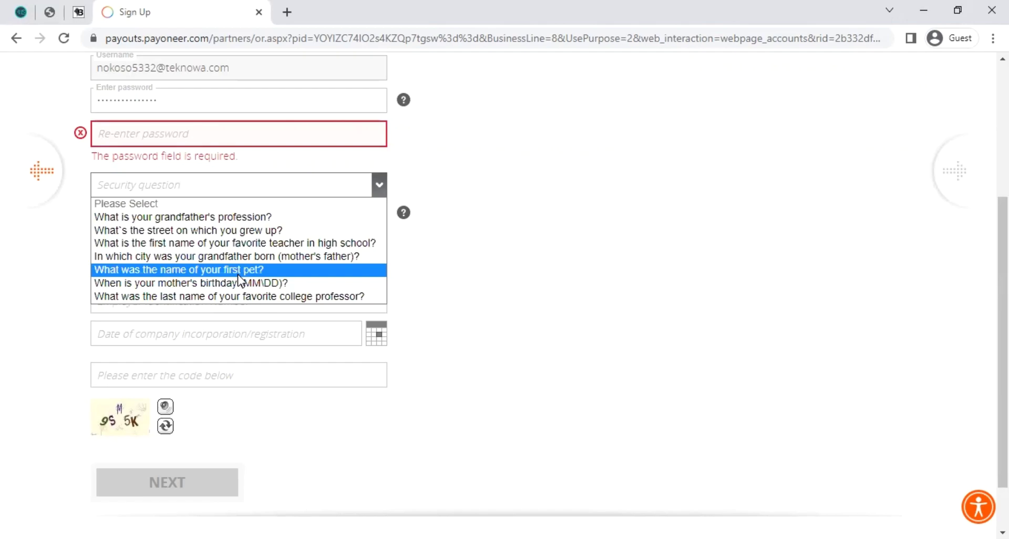
click(238, 274)
click(189, 212)
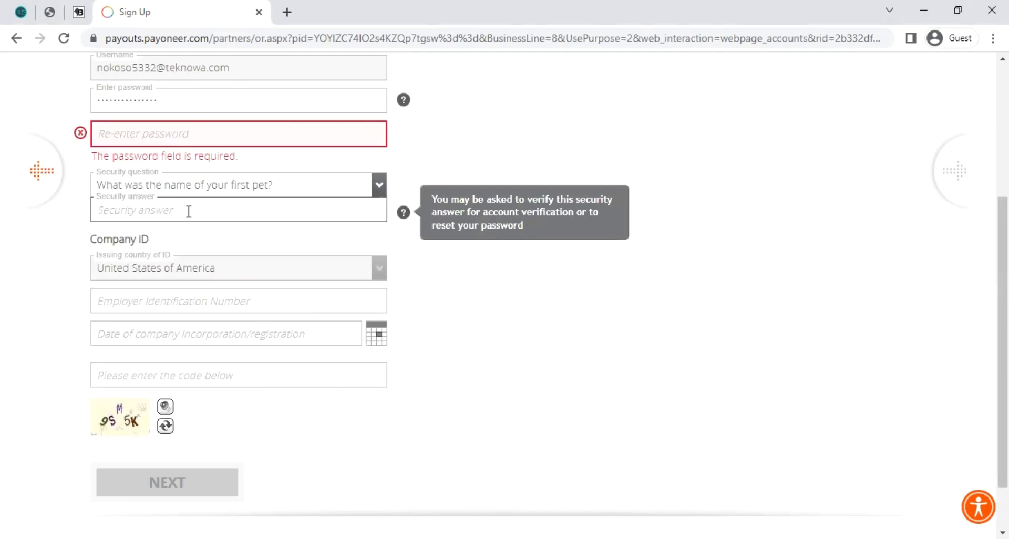
drag(180, 207, 96, 214)
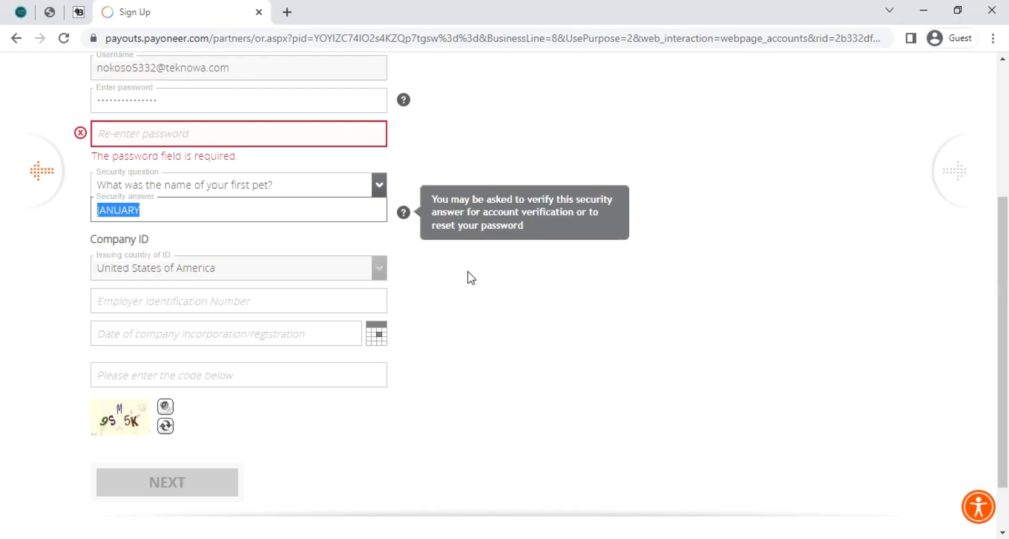
key(BackSpace)
click(295, 276)
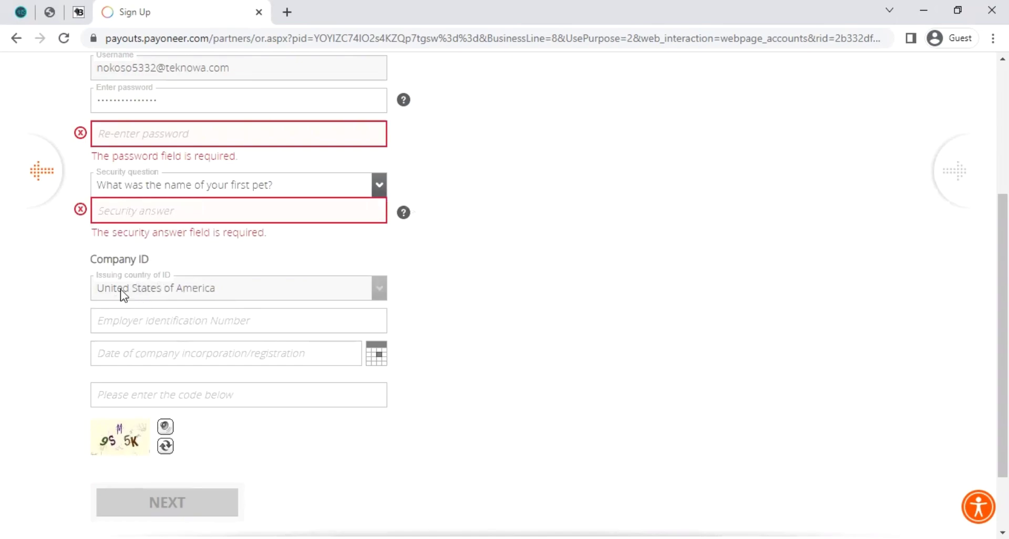
scroll(329, 313, down, 2)
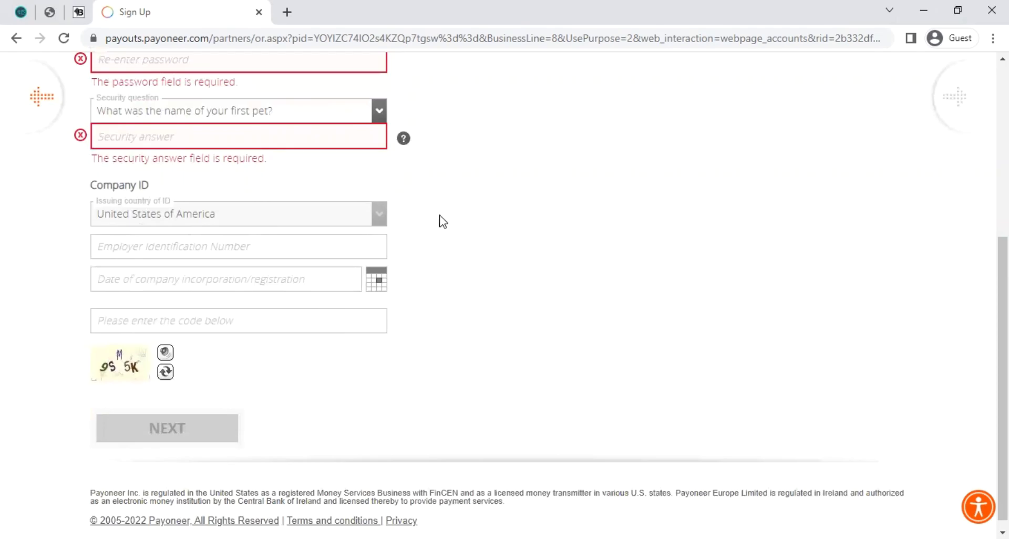
click(200, 246)
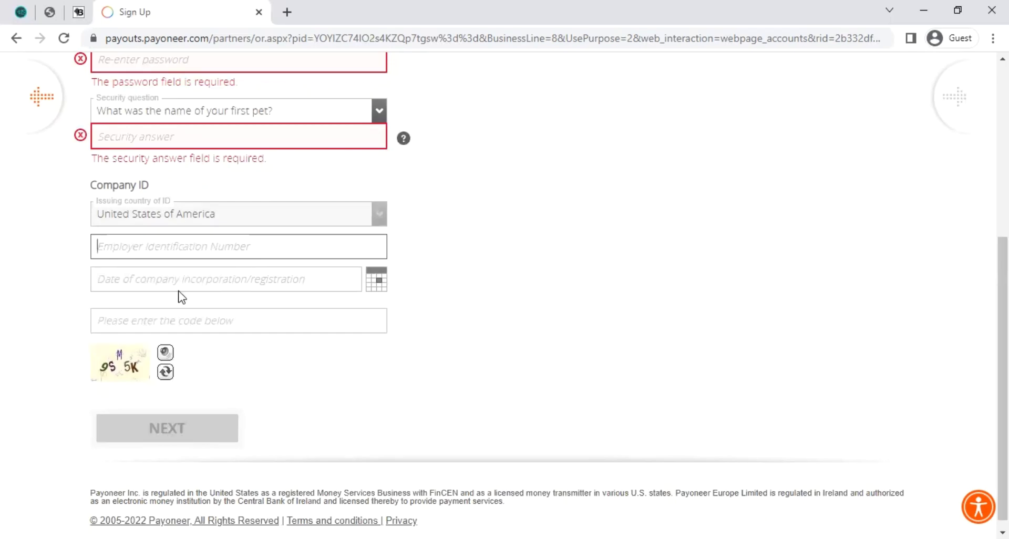
click(117, 284)
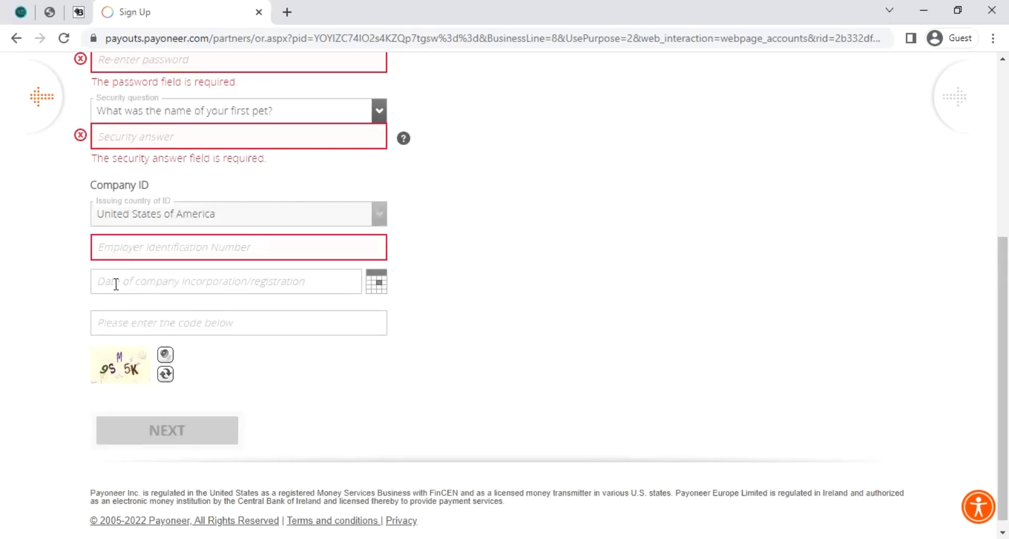
click(309, 284)
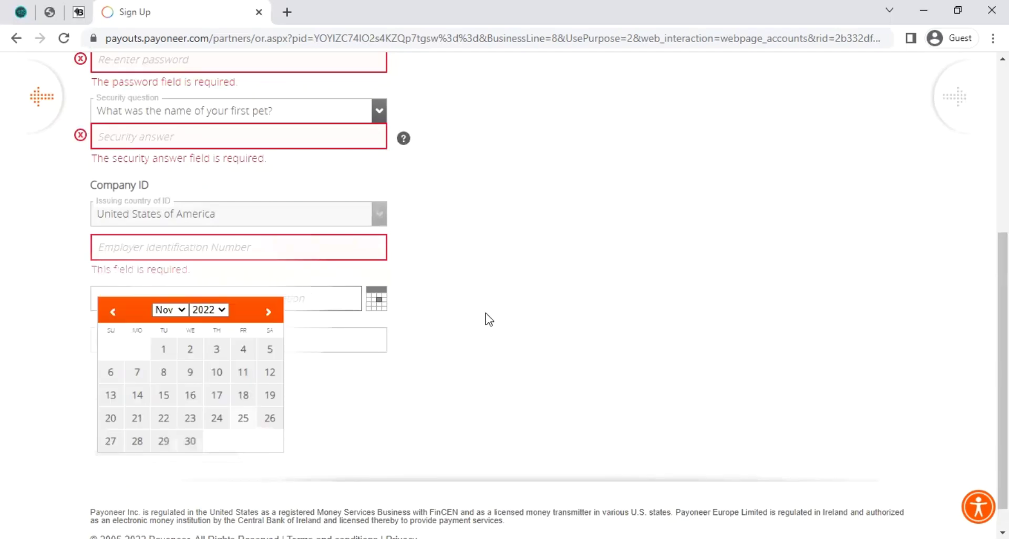
click(354, 314)
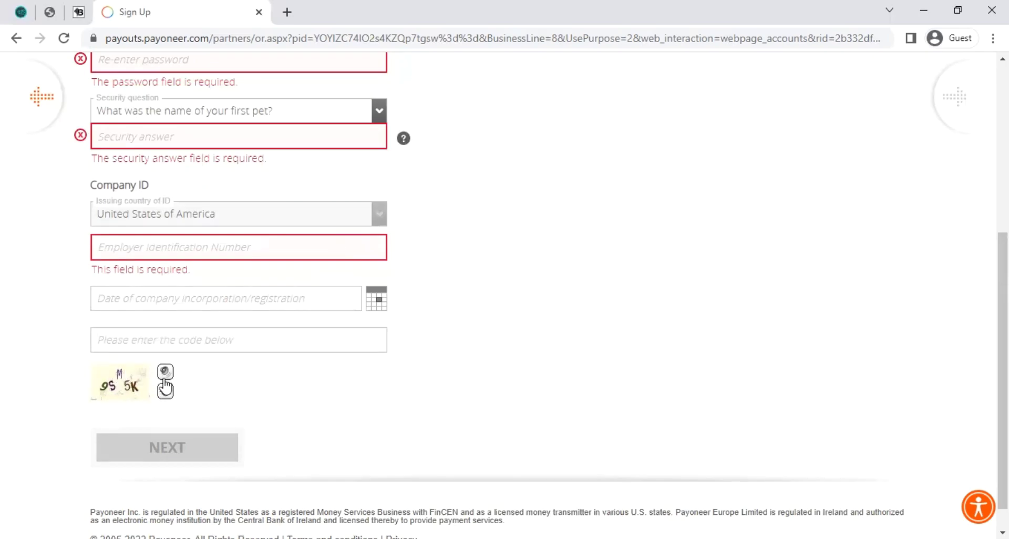
- Start entering the verification code on the Security Details step
click(165, 335)
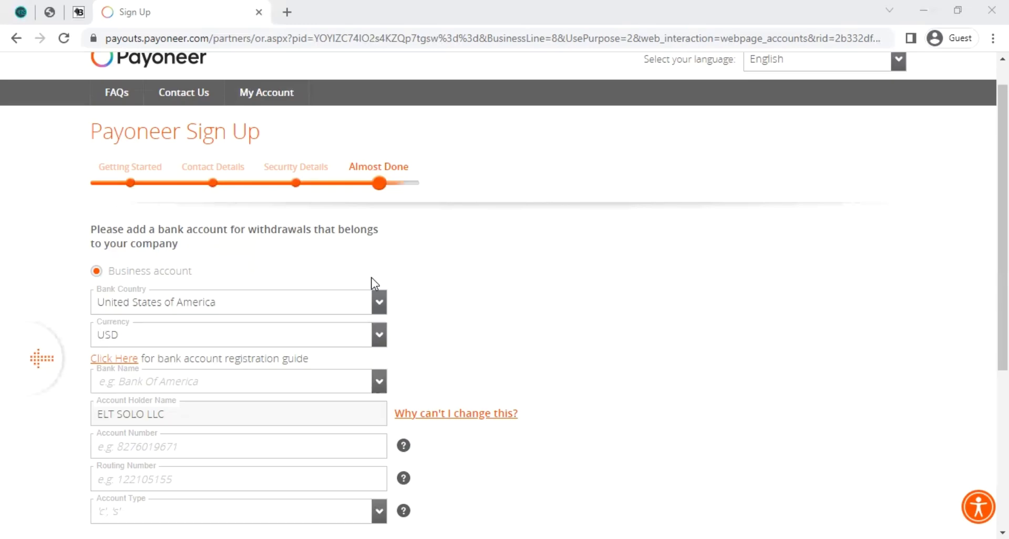
- Visit the bank, account number, routing number and account type fields, leaving them unfilled
scroll(345, 282, down, 3)
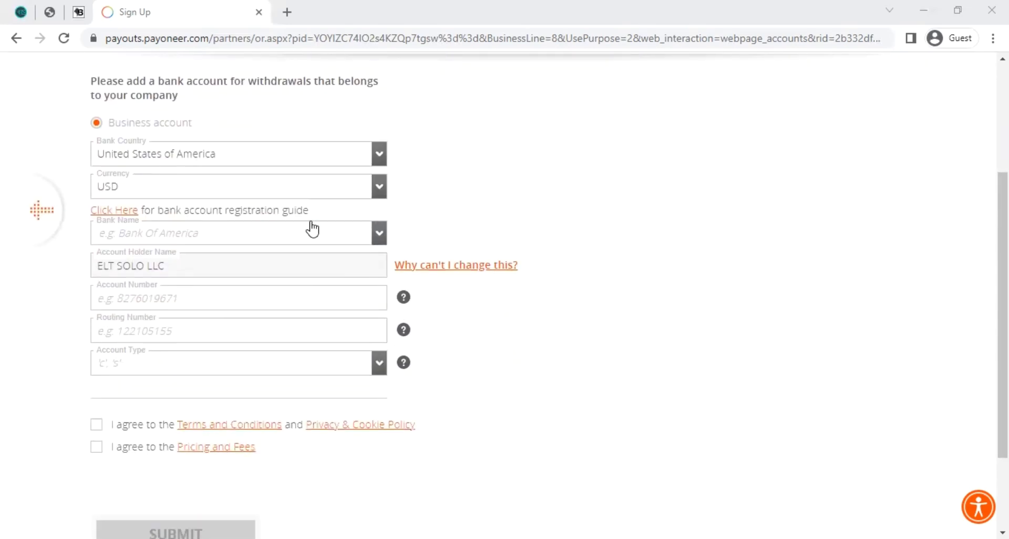
click(149, 238)
click(543, 363)
click(173, 298)
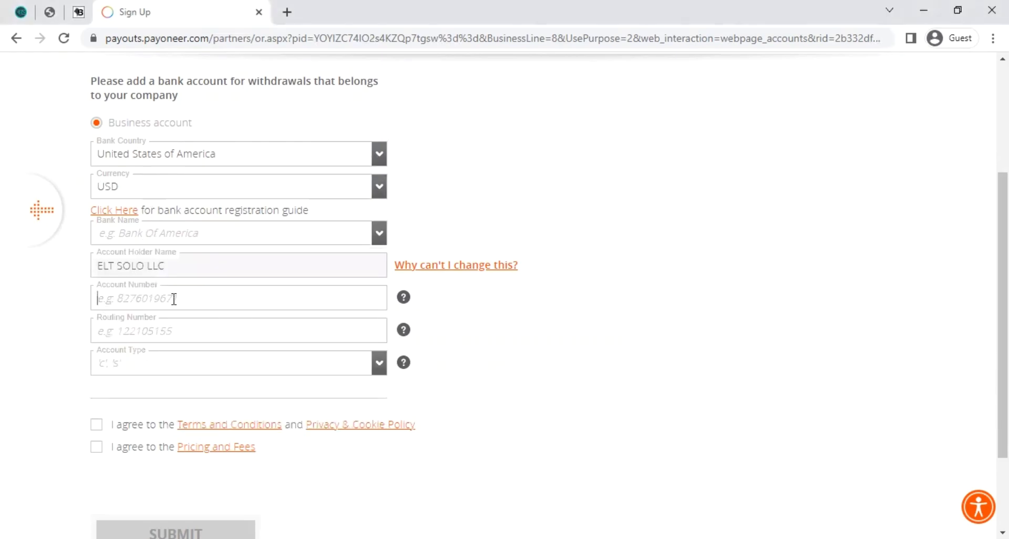
click(169, 331)
click(169, 361)
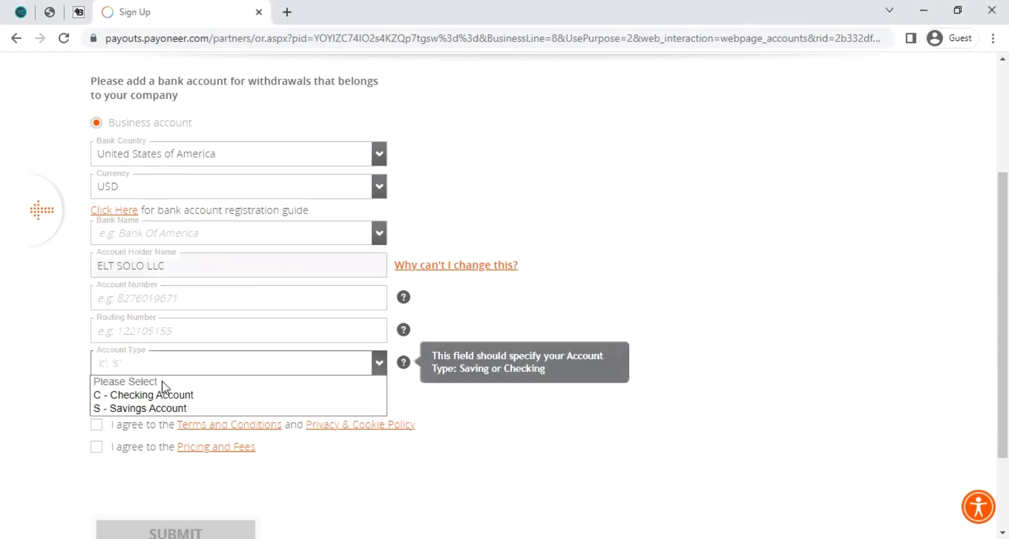
- Tick the Terms and Conditions and Pricing and Fees agreement checkboxes
click(155, 423)
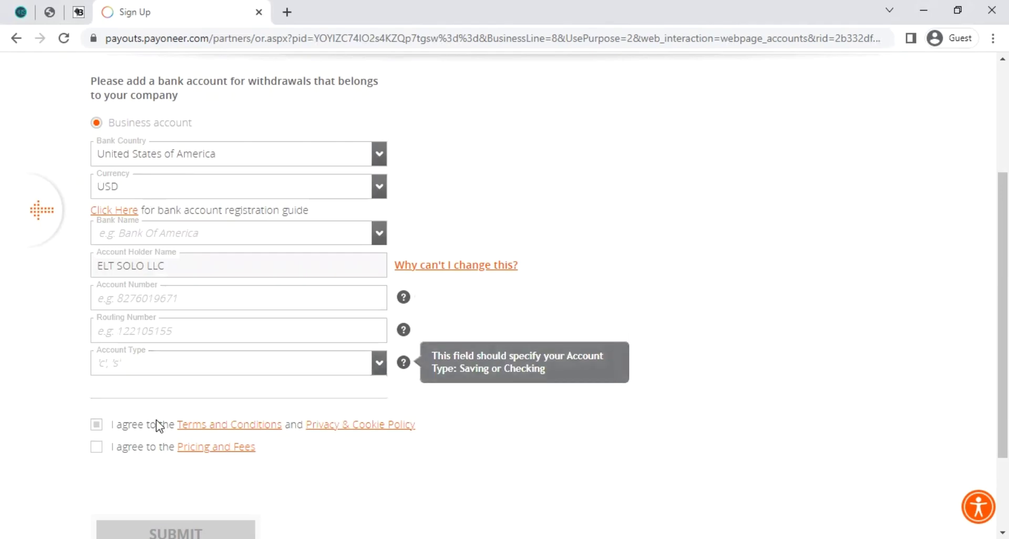
click(130, 446)
scroll(443, 264, up, 1)
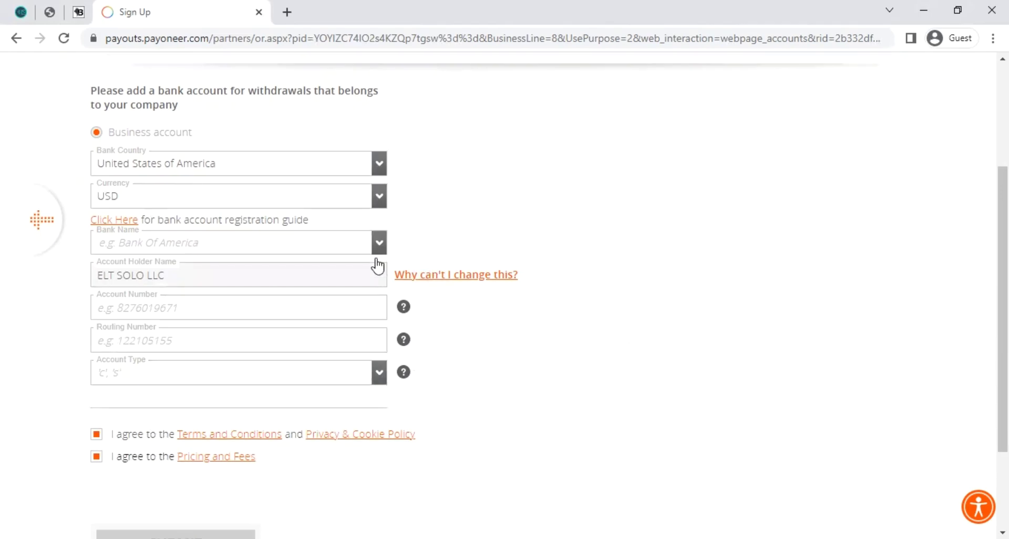
scroll(334, 348, down, 2)
scroll(406, 237, up, 3)
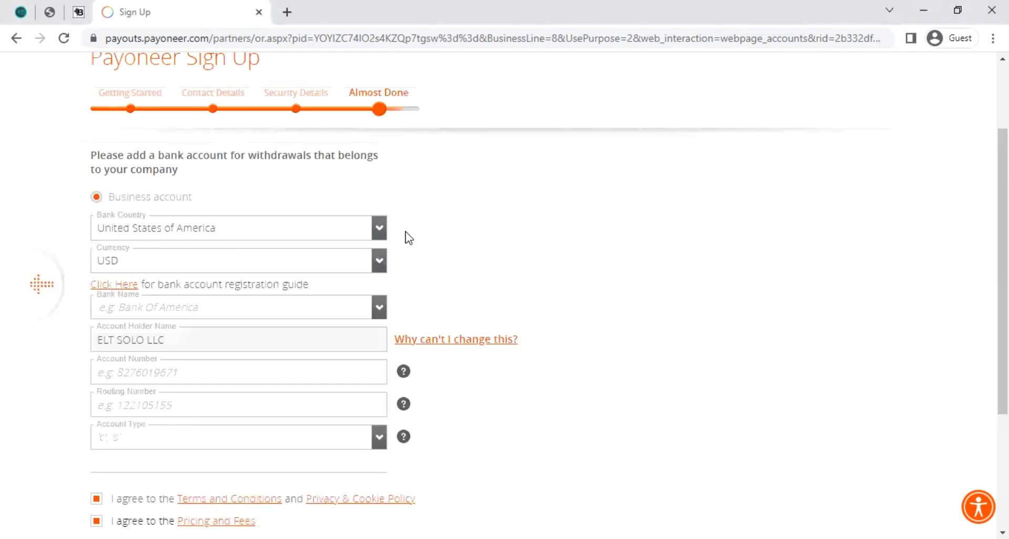
scroll(415, 237, up, 1)
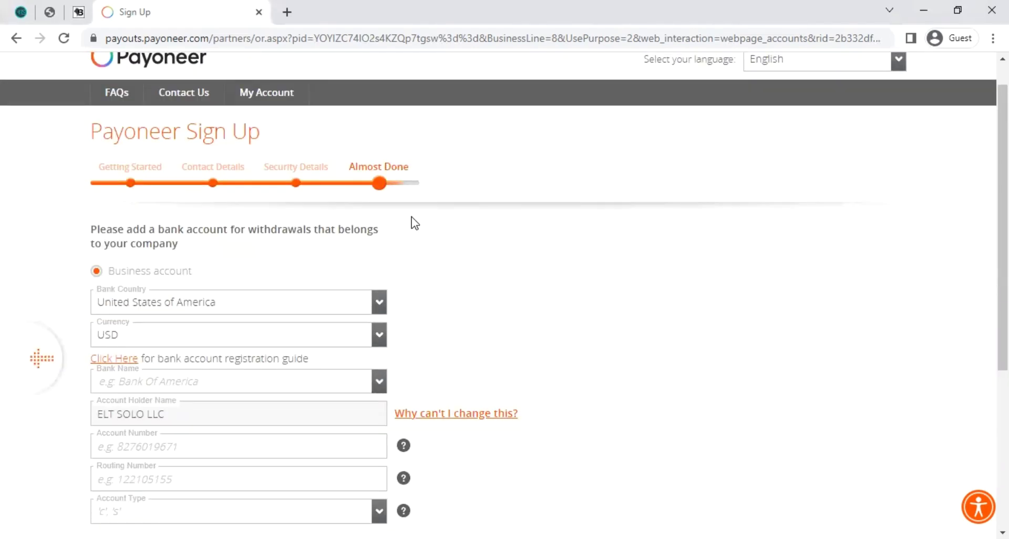
scroll(412, 223, down, 1)
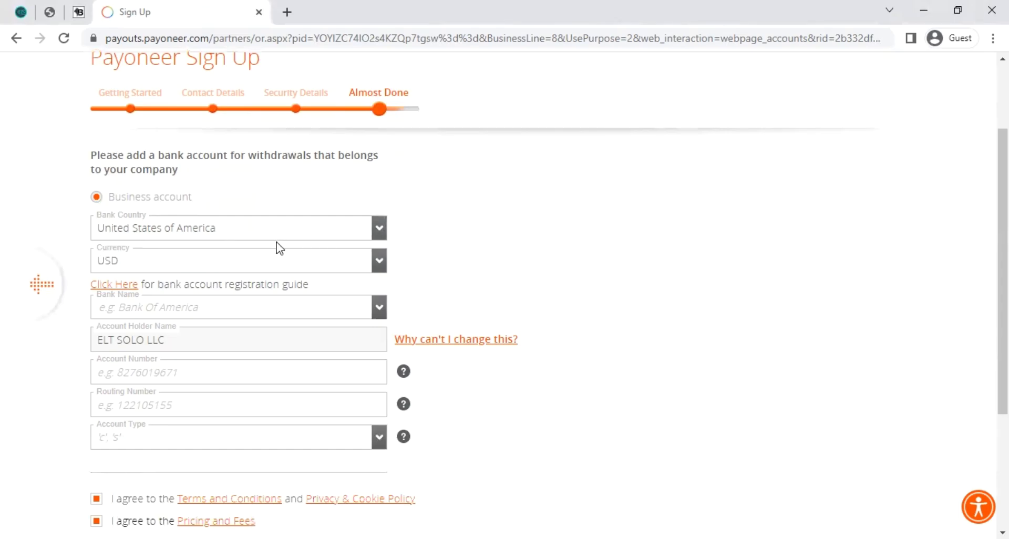
mouse_move(259, 394)
scroll(389, 421, down, 1)
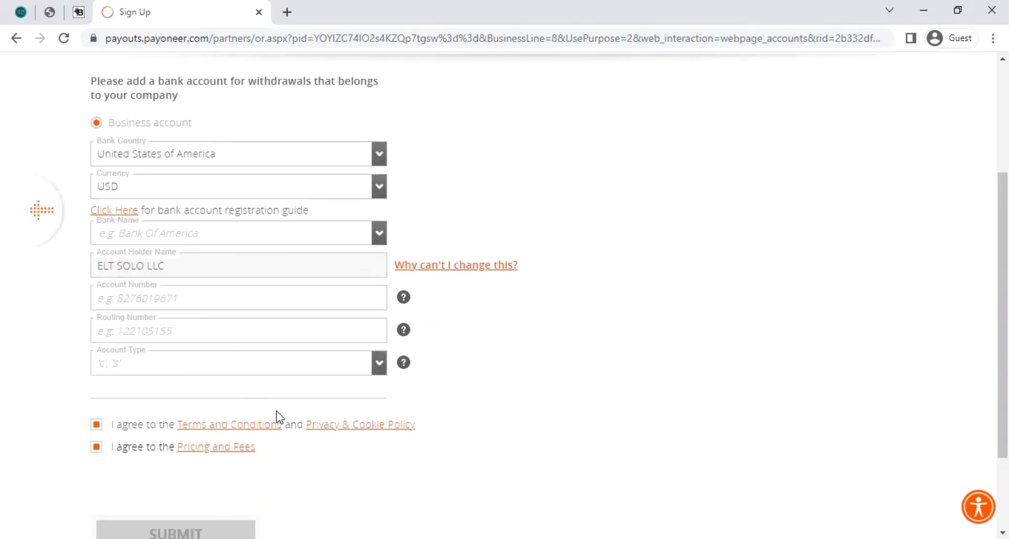
scroll(262, 417, down, 1)
scroll(234, 414, up, 2)
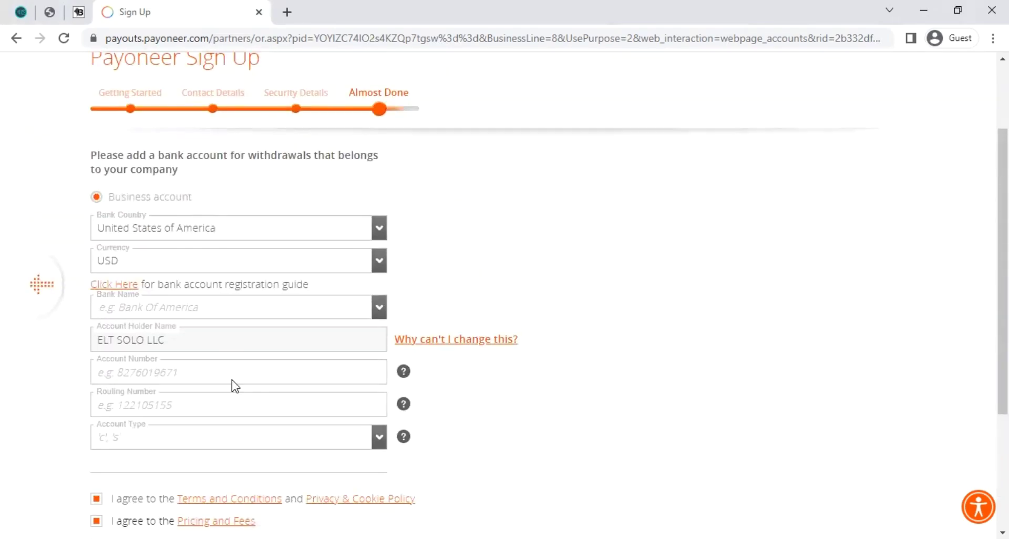
scroll(231, 380, up, 1)
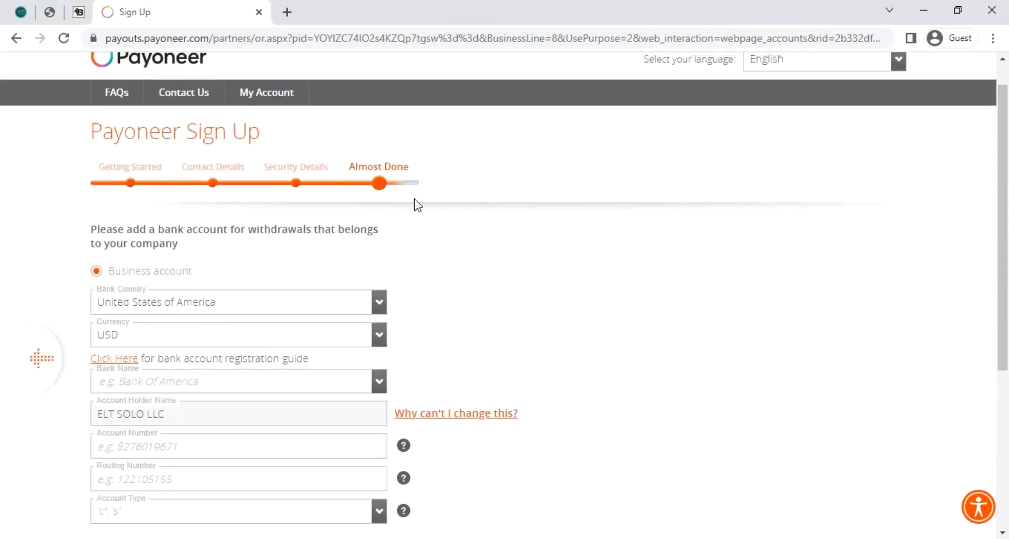
scroll(352, 410, down, 1)
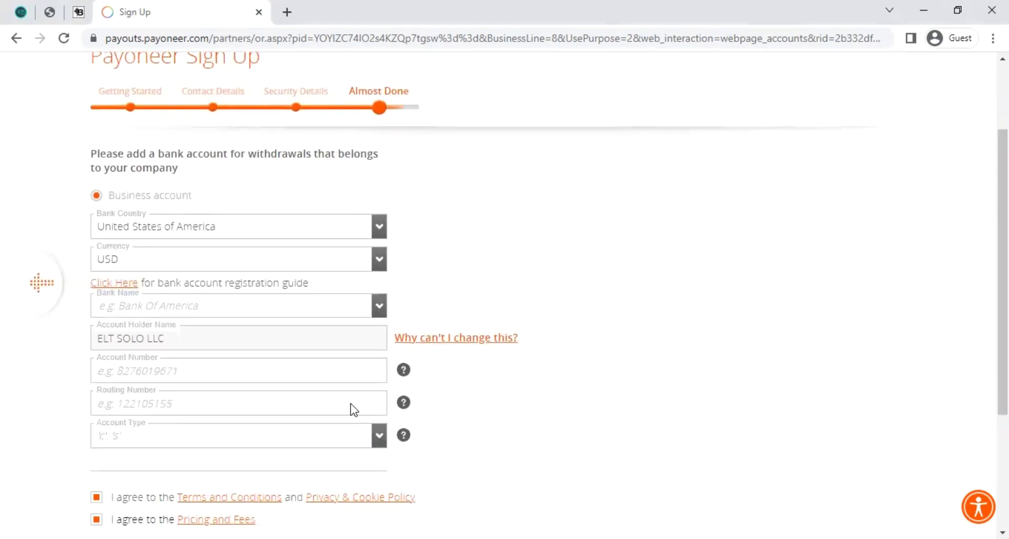
scroll(351, 404, down, 2)
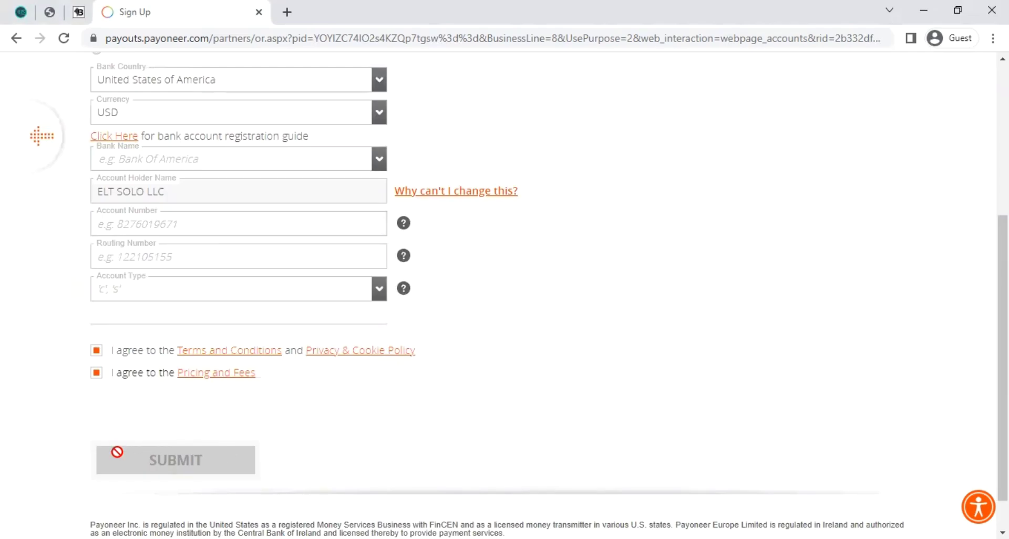
scroll(373, 433, up, 2)
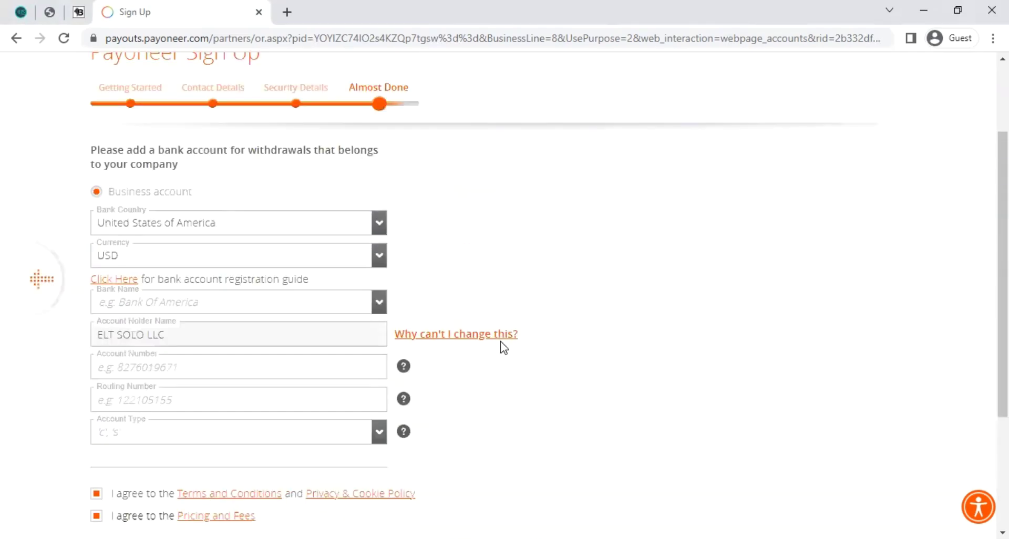
scroll(503, 348, up, 1)
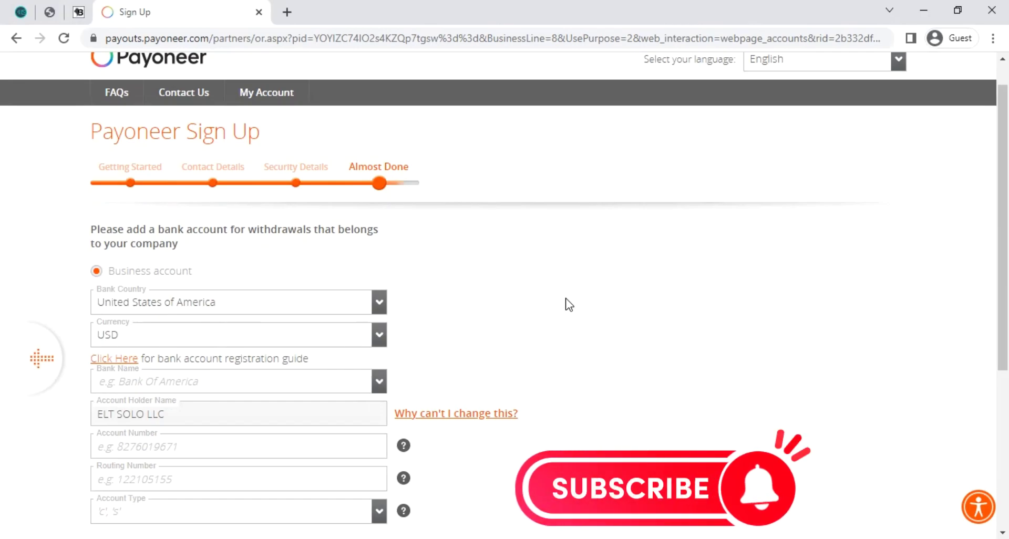
scroll(552, 307, up, 1)
scroll(526, 289, down, 2)
scroll(604, 344, down, 2)
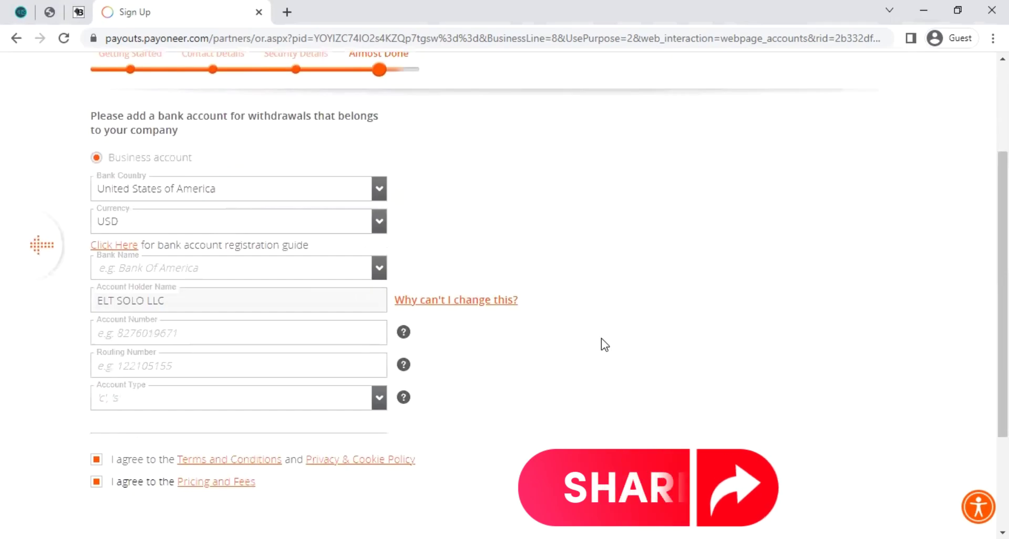